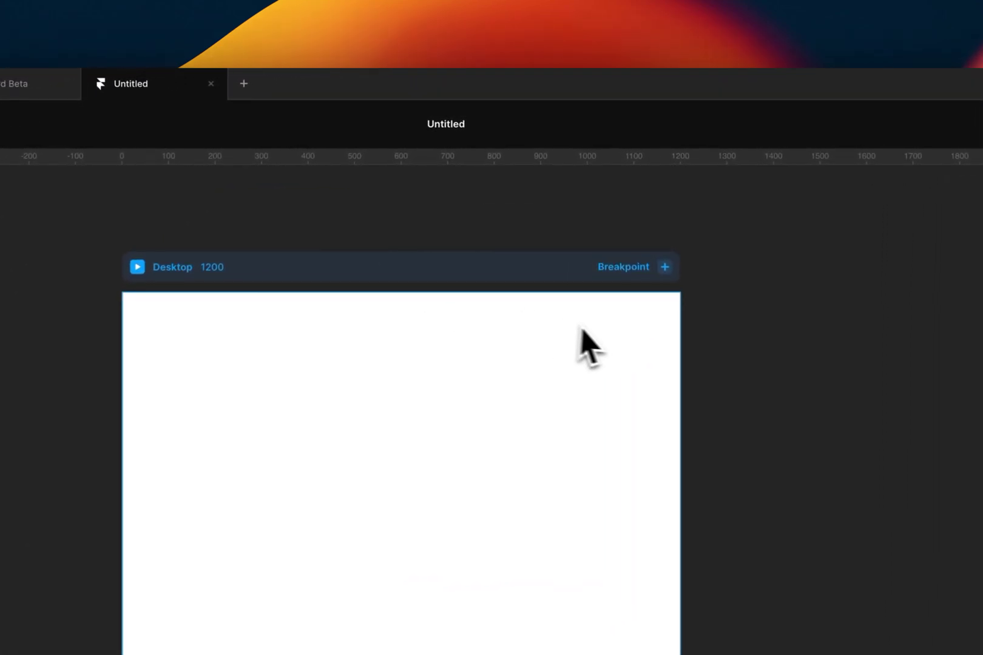
# Try adding a Tablet (810) and a Phone breakpoint to the Desktop frame, then undo both.
pyautogui.click(559, 267)
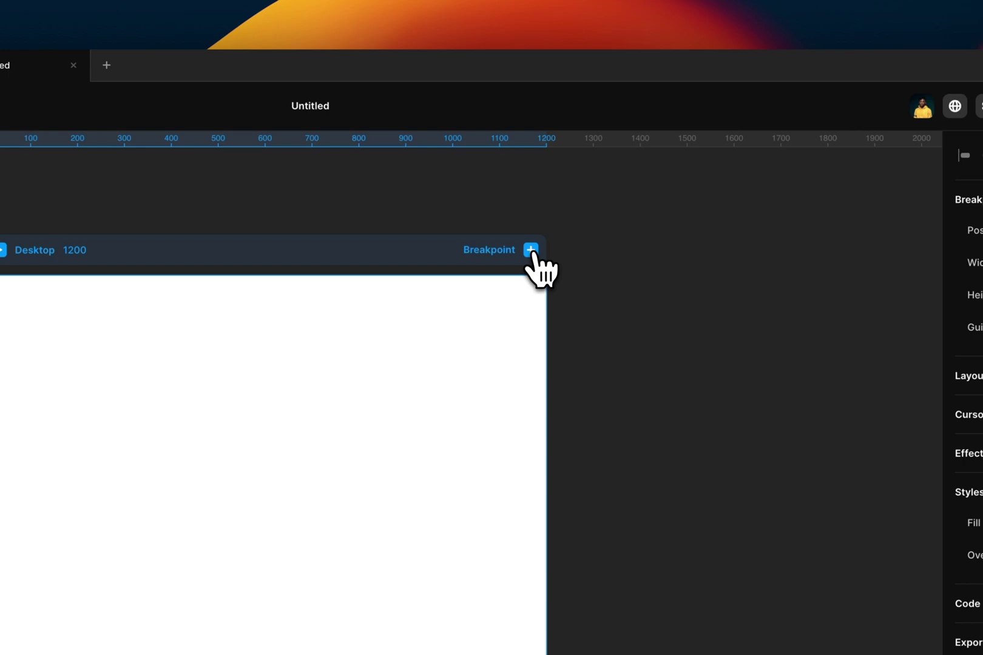
pyautogui.click(531, 250)
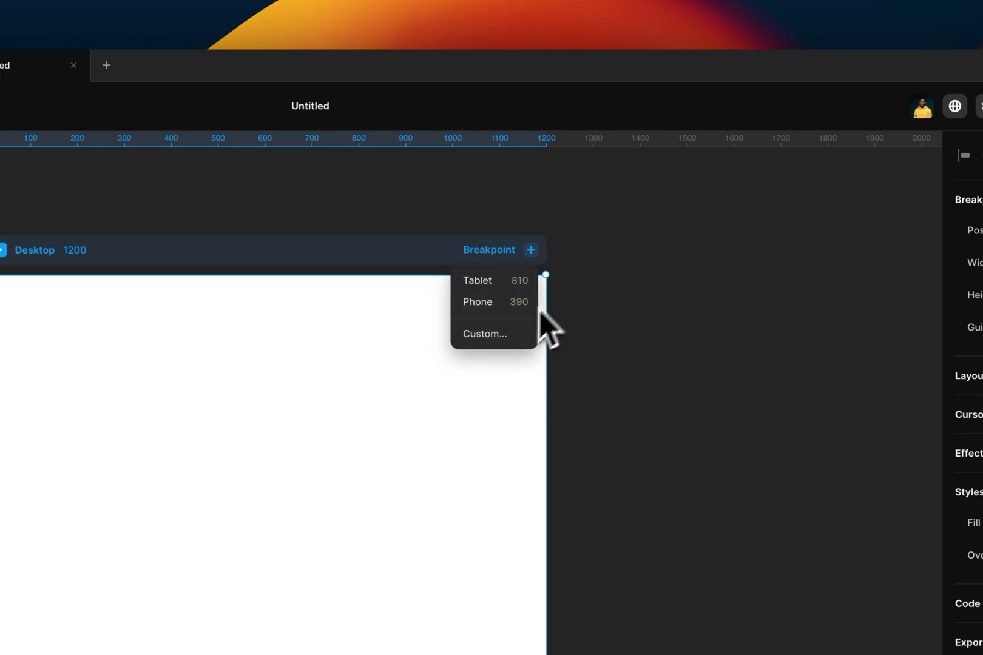
pyautogui.click(520, 281)
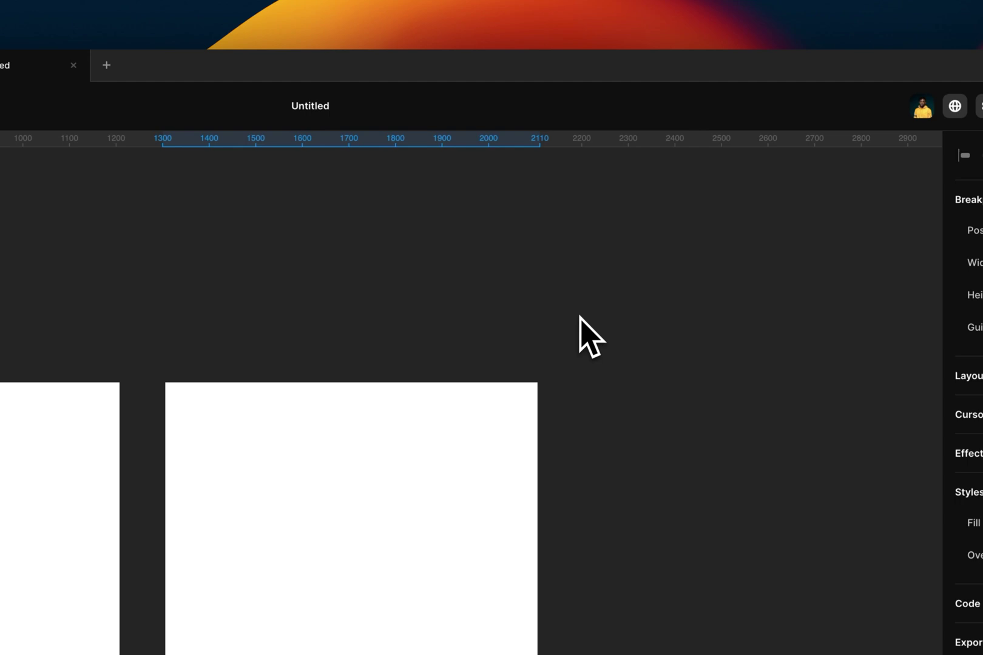
pyautogui.click(525, 356)
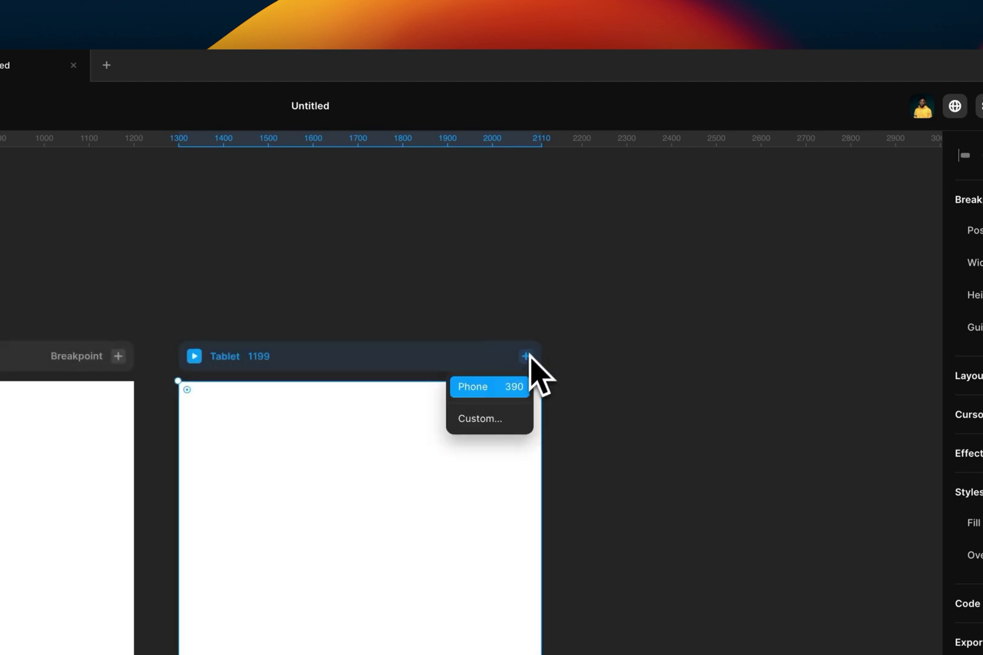
pyautogui.click(512, 391)
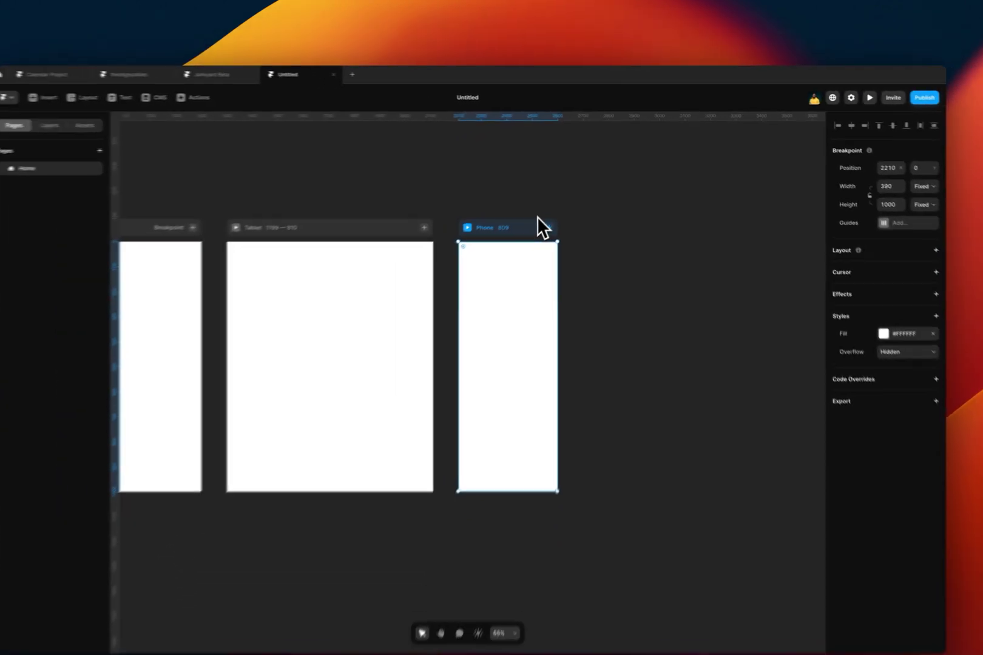
pyautogui.press('super+z')
pyautogui.press('super+z')
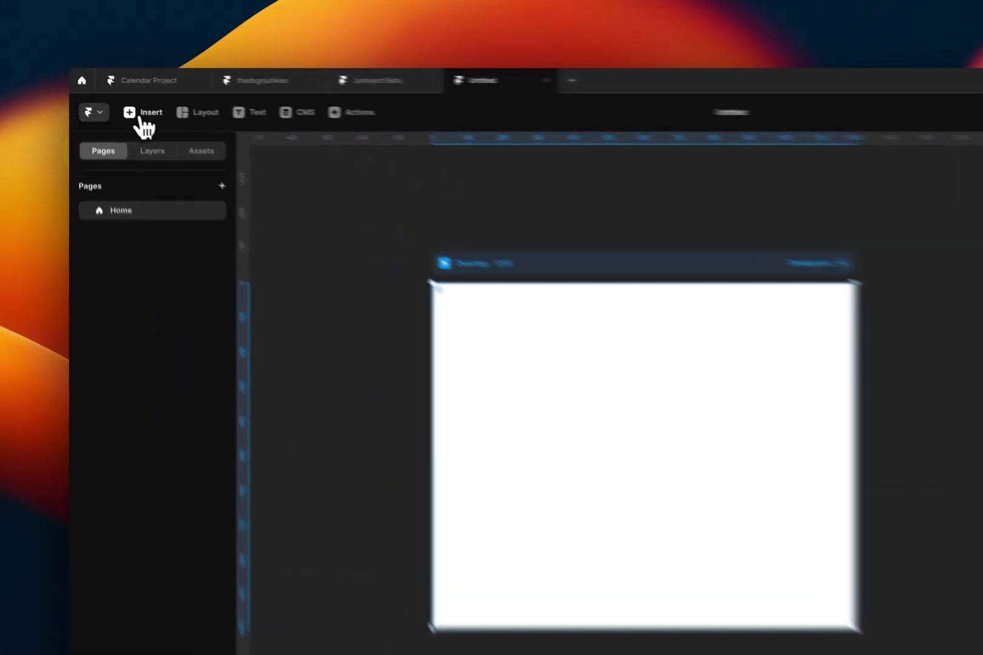
# Add the Landing Page template from the Insert pages panel.
pyautogui.click(116, 96)
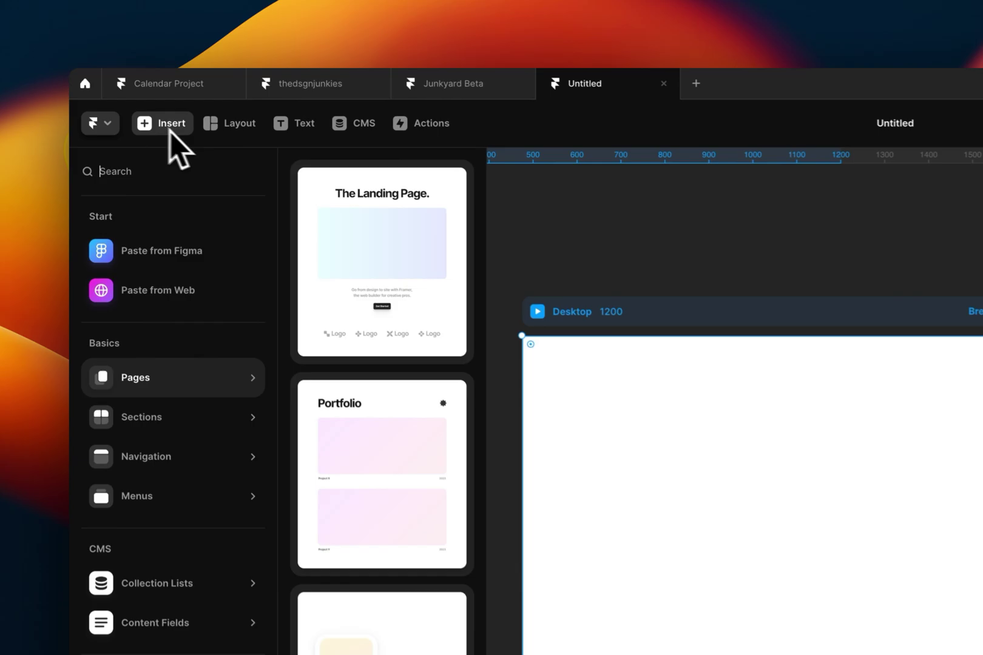
pyautogui.moveTo(373, 230)
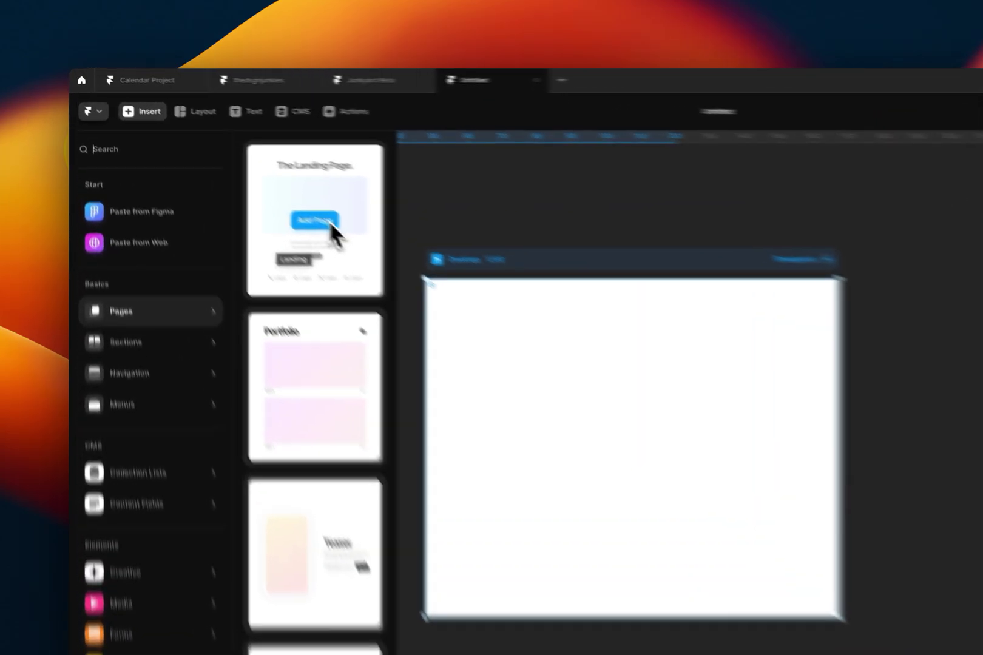
pyautogui.click(236, 168)
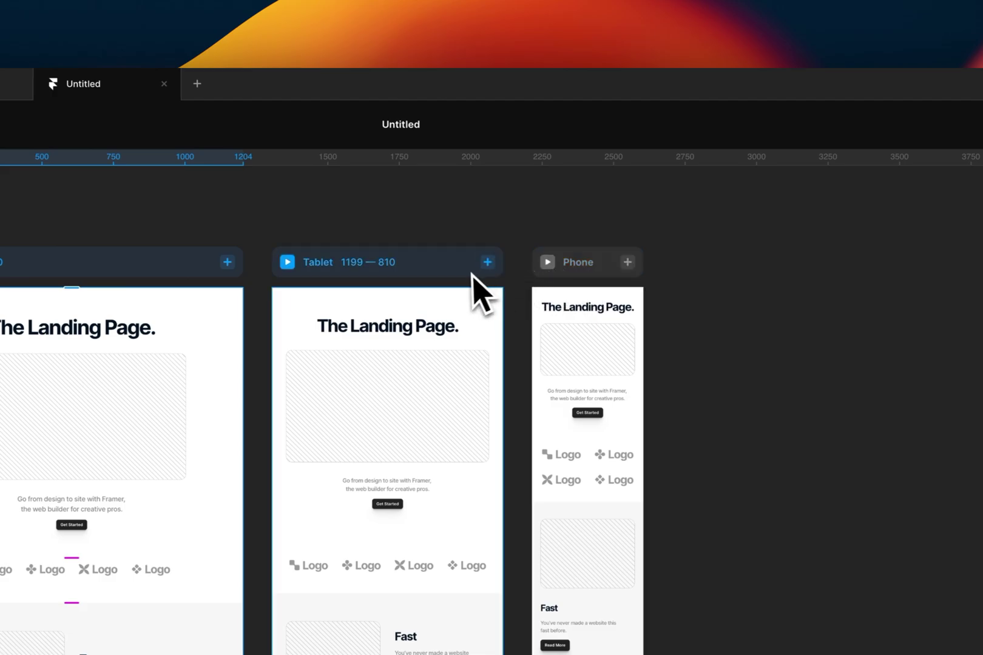
# Inspect the Tablet and Phone frames, then open and dismiss the custom breakpoint form.
pyautogui.click(435, 270)
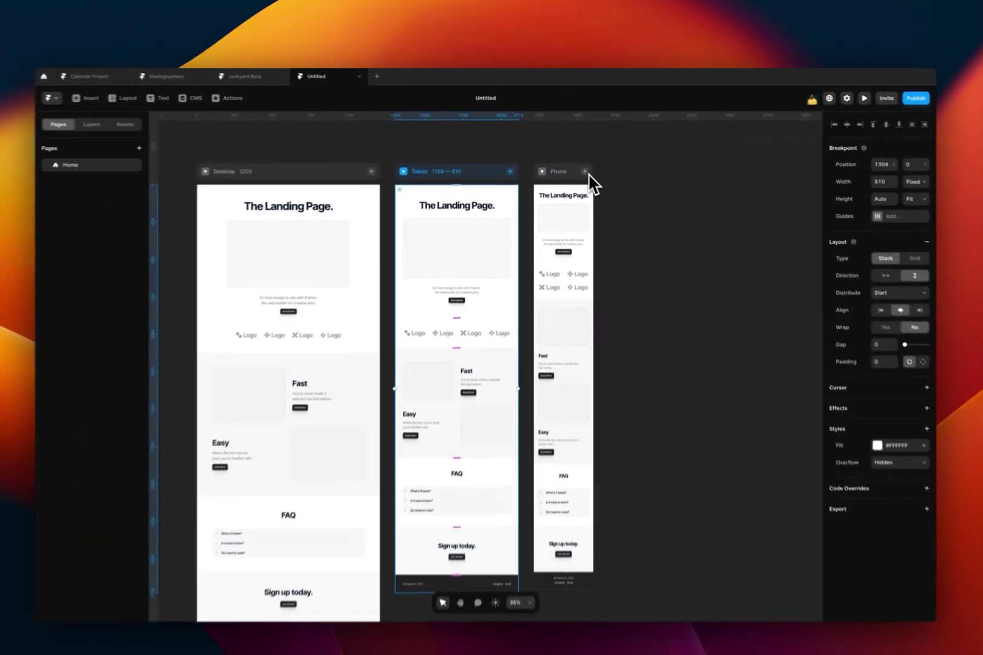
pyautogui.click(586, 172)
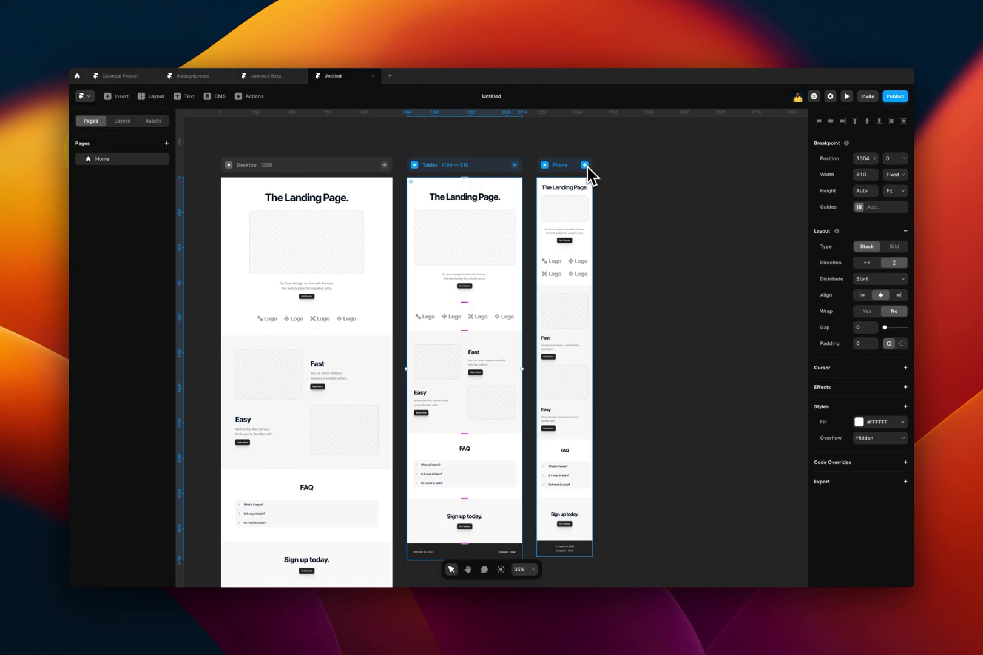
pyautogui.click(514, 166)
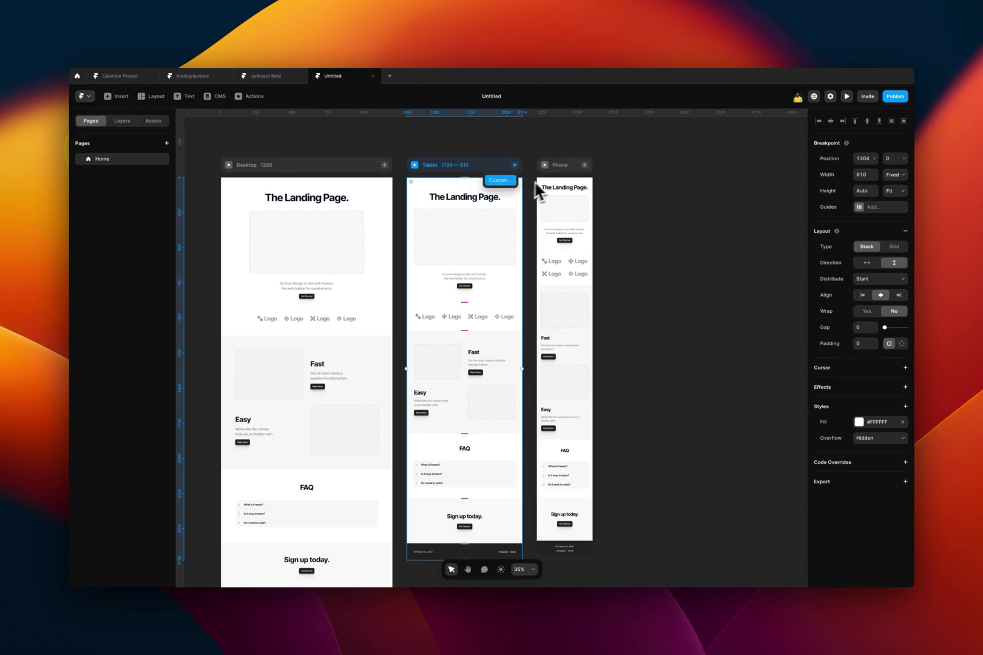
pyautogui.click(507, 182)
pyautogui.click(476, 363)
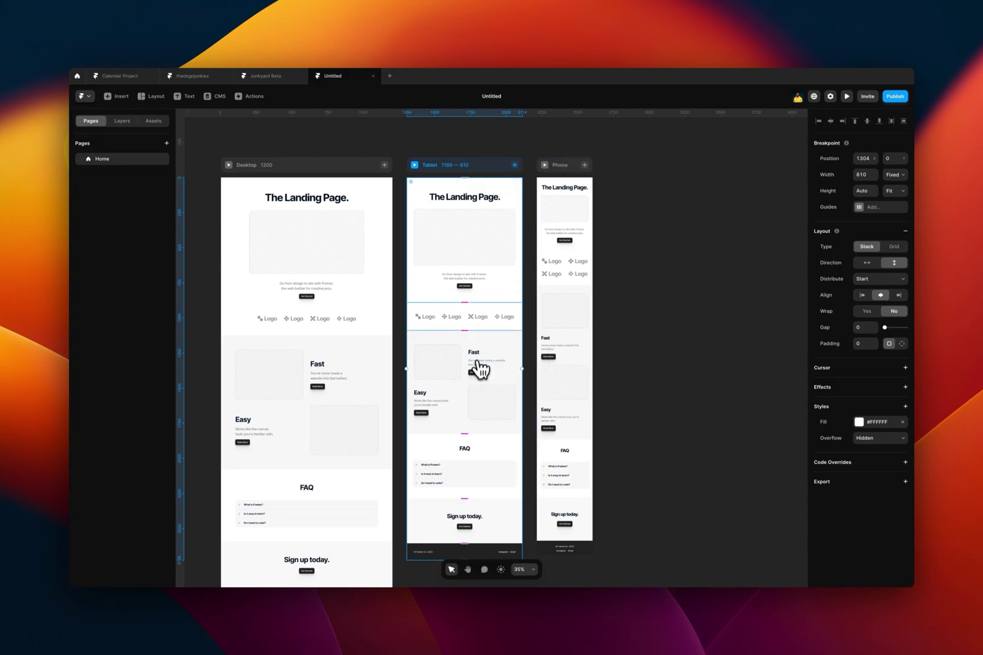
# Create a custom breakpoint named OG, 1920 wide, from the Tablet header's add menu.
pyautogui.click(514, 166)
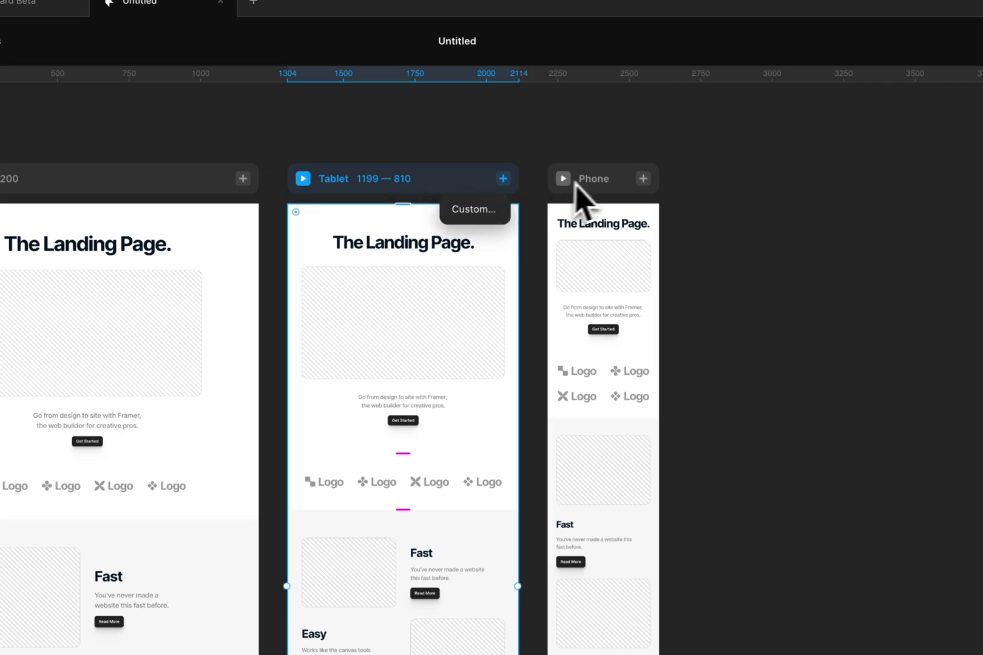
pyautogui.click(489, 213)
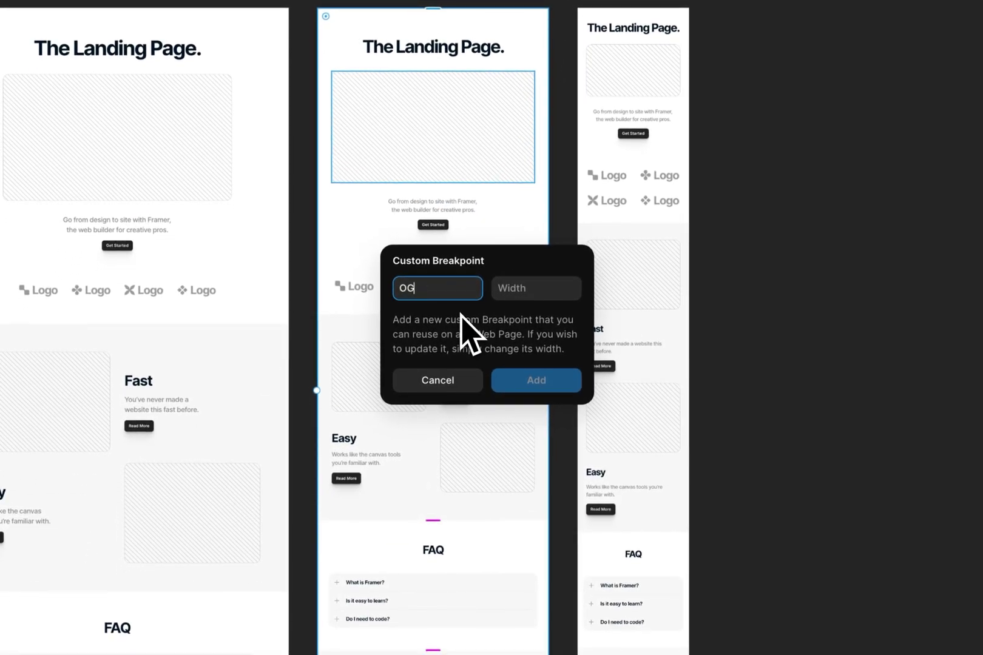
pyautogui.click(534, 287)
pyautogui.write('1920')
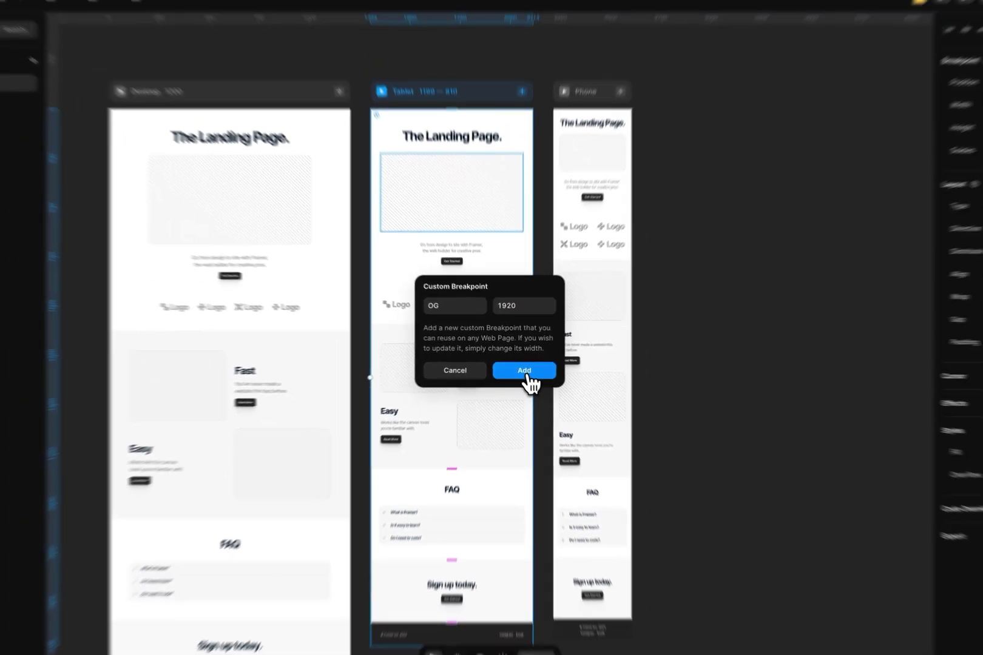
pyautogui.click(535, 381)
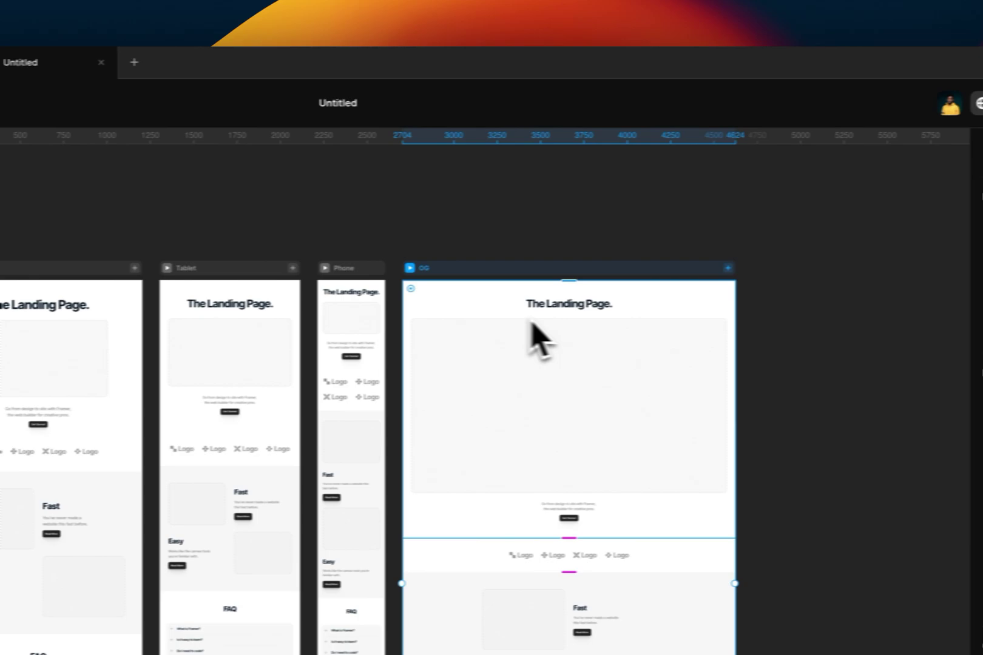
pyautogui.hscroll(-5, 441, 334)
pyautogui.scroll(3, 445, 230)
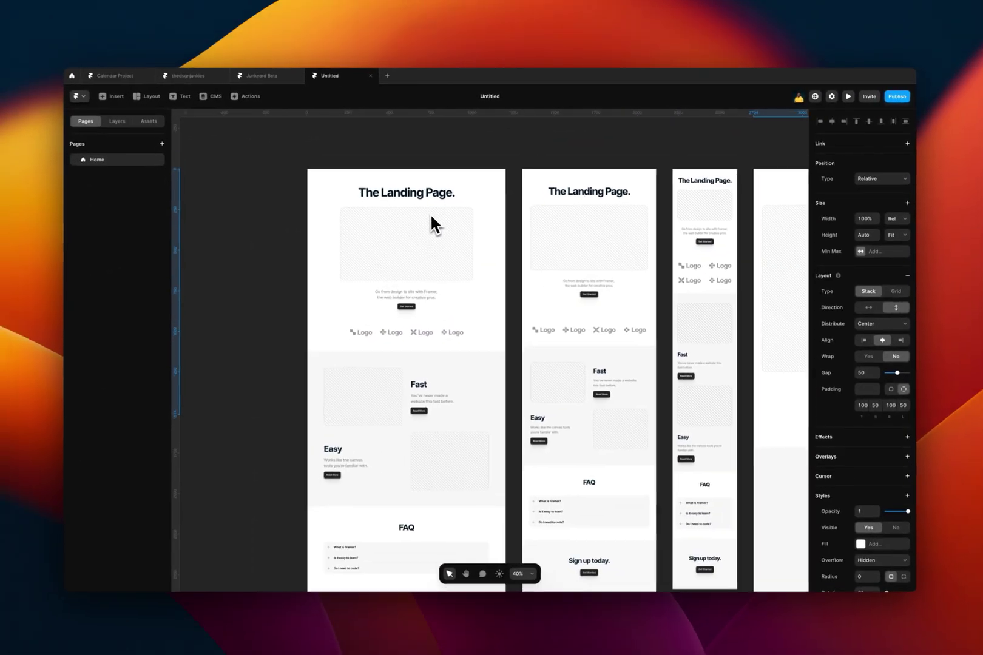
pyautogui.hscroll(3, 431, 212)
pyautogui.scroll(-3, 433, 212)
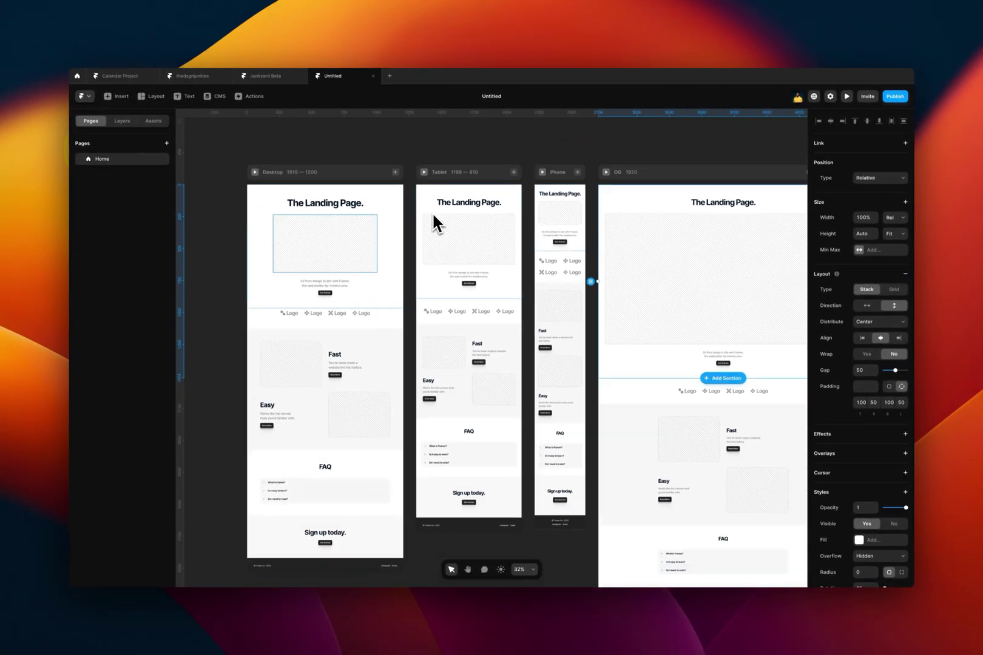
pyautogui.click(396, 215)
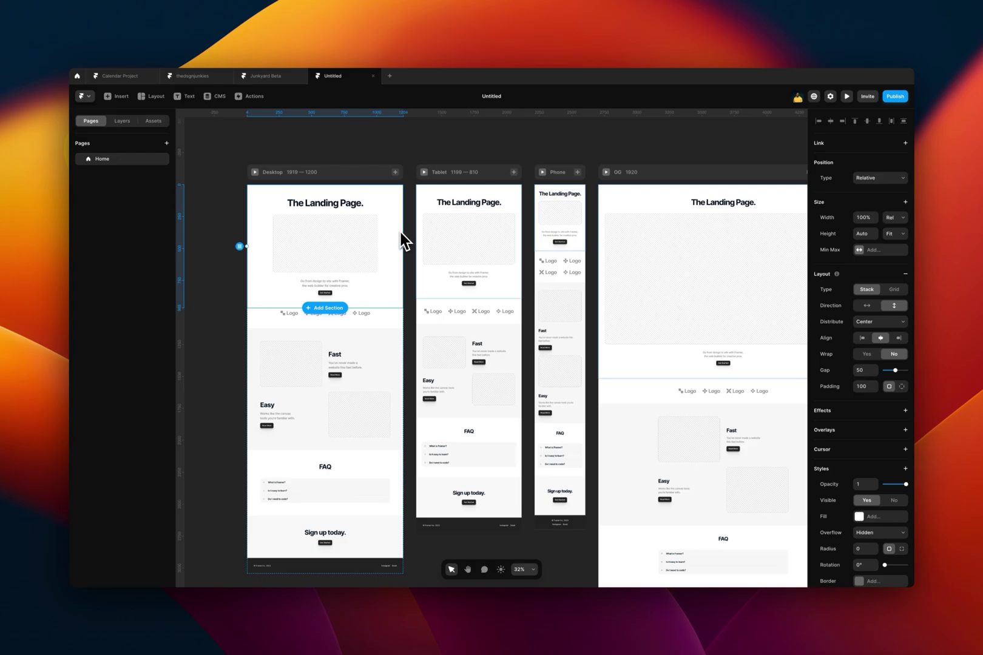
pyautogui.hscroll(1, 400, 232)
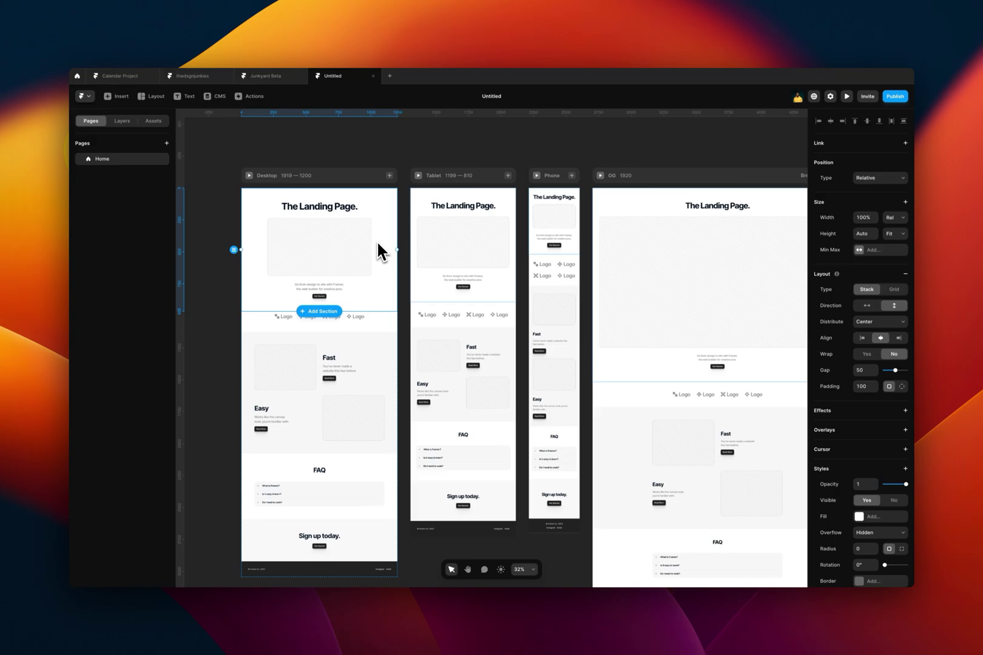
pyautogui.scroll(3, 406, 258)
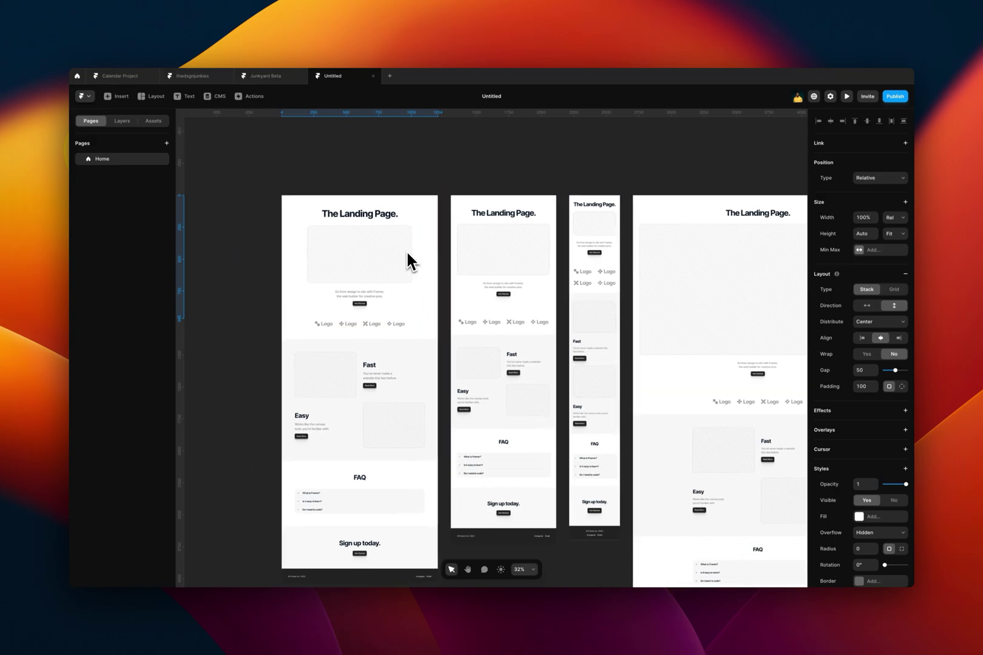
pyautogui.scroll(-2, 407, 261)
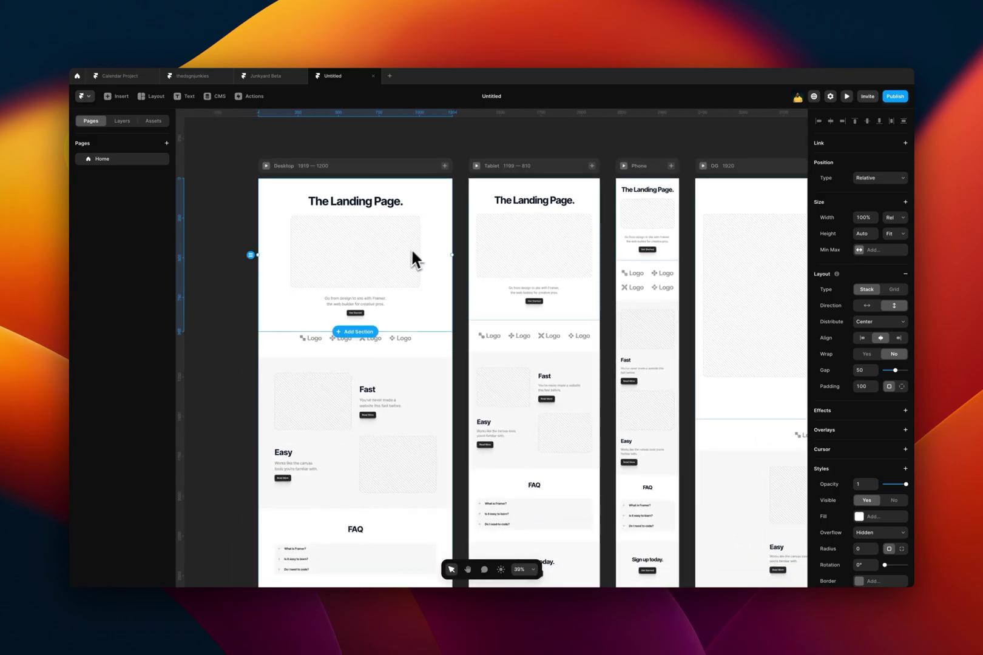
pyautogui.scroll(-2, 428, 220)
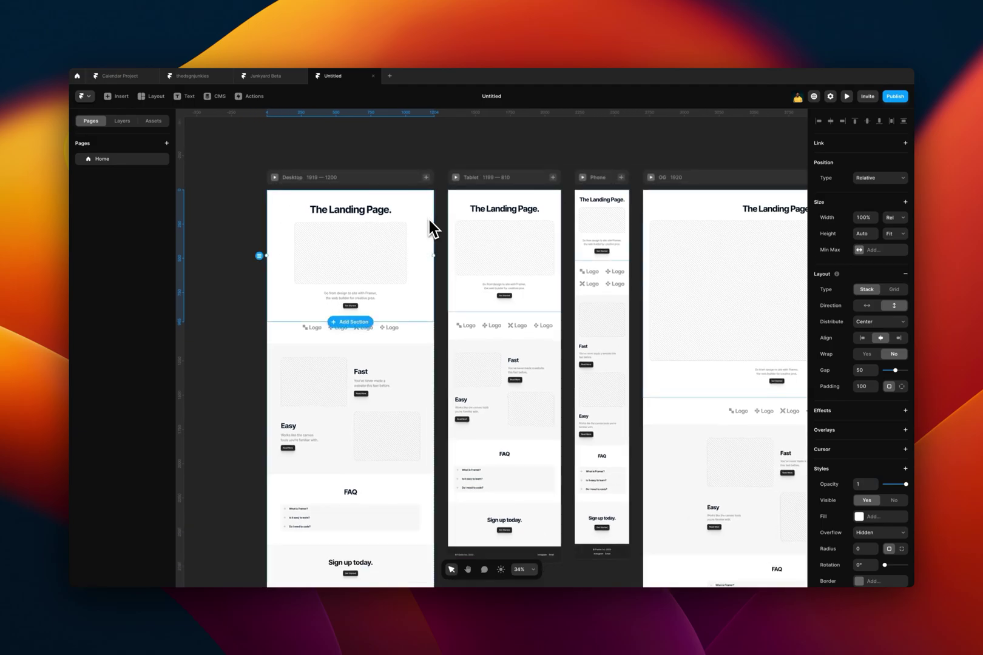
pyautogui.hscroll(2, 429, 219)
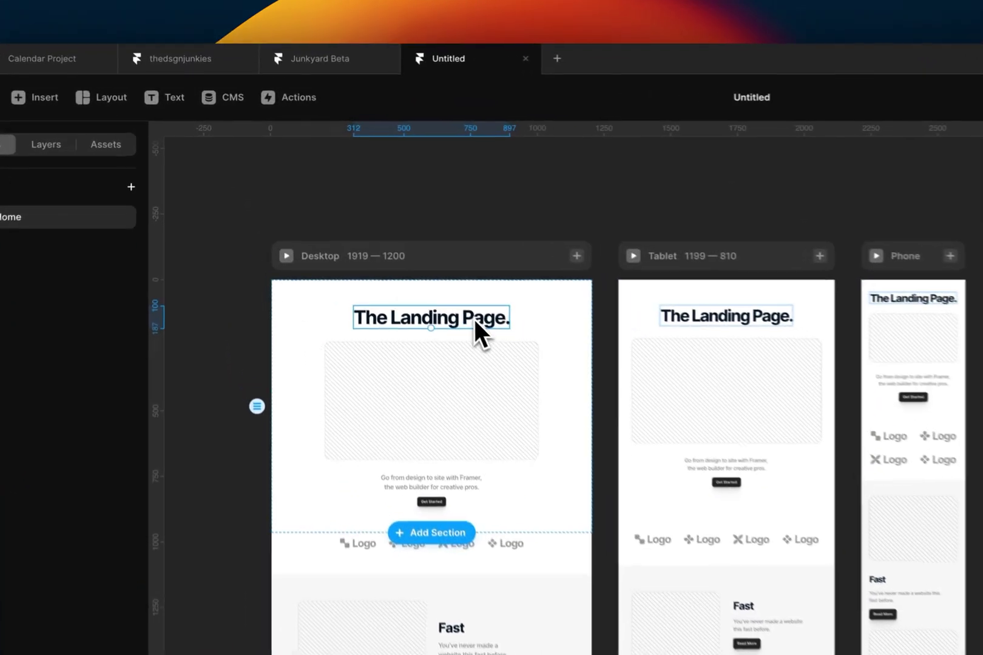
# Replace 'Page' with 'Screen' in the Desktop hero heading.
pyautogui.doubleClick(348, 213)
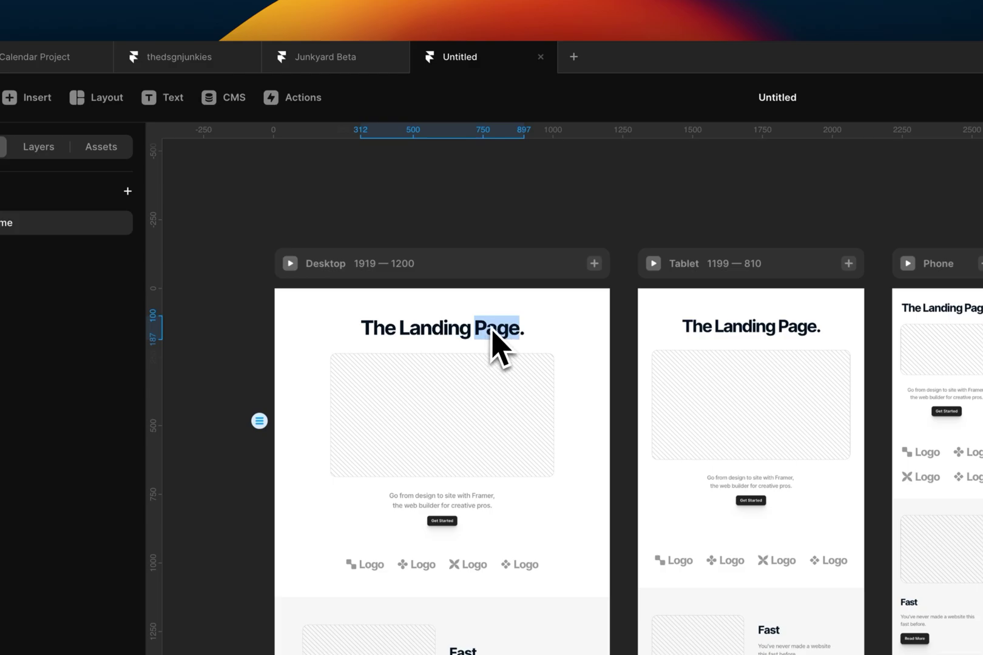
pyautogui.write('Screen')
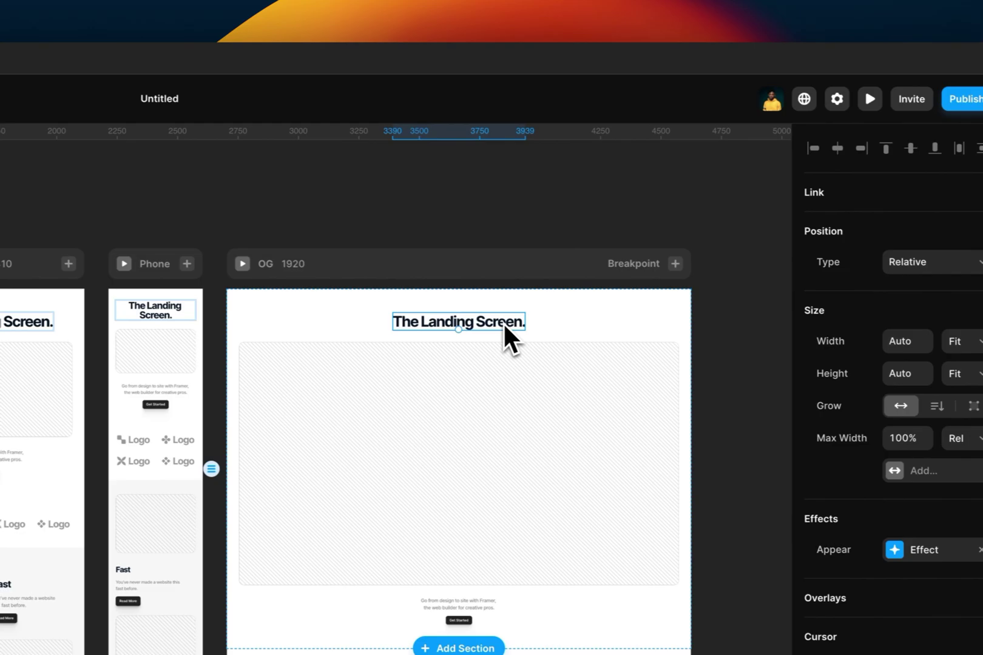
# Change 'Screen' back to 'Page' in the OG frame's heading only.
pyautogui.doubleClick(795, 334)
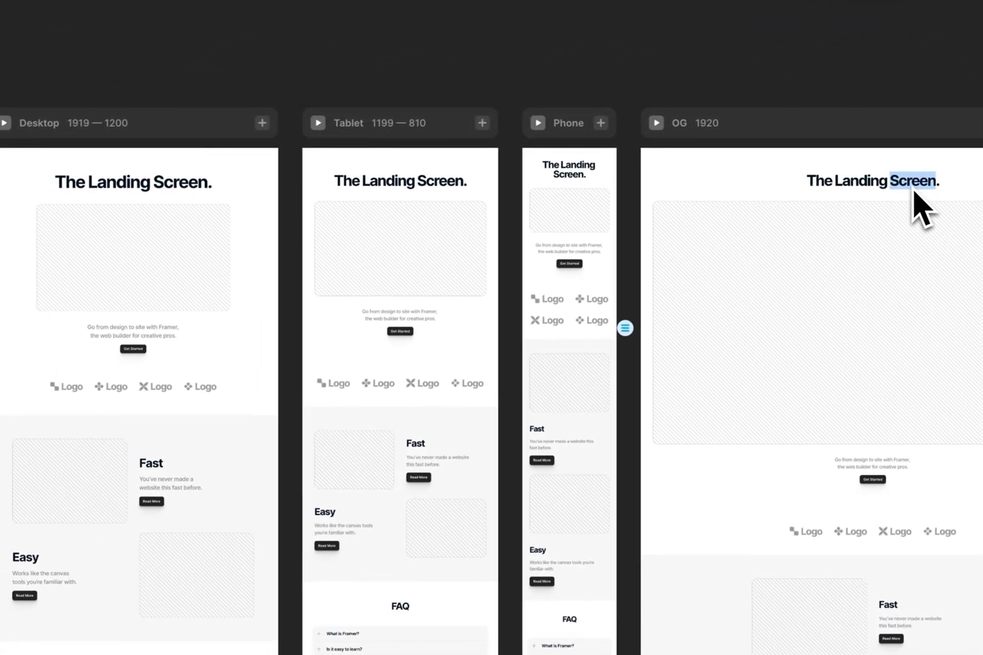
pyautogui.write('Page')
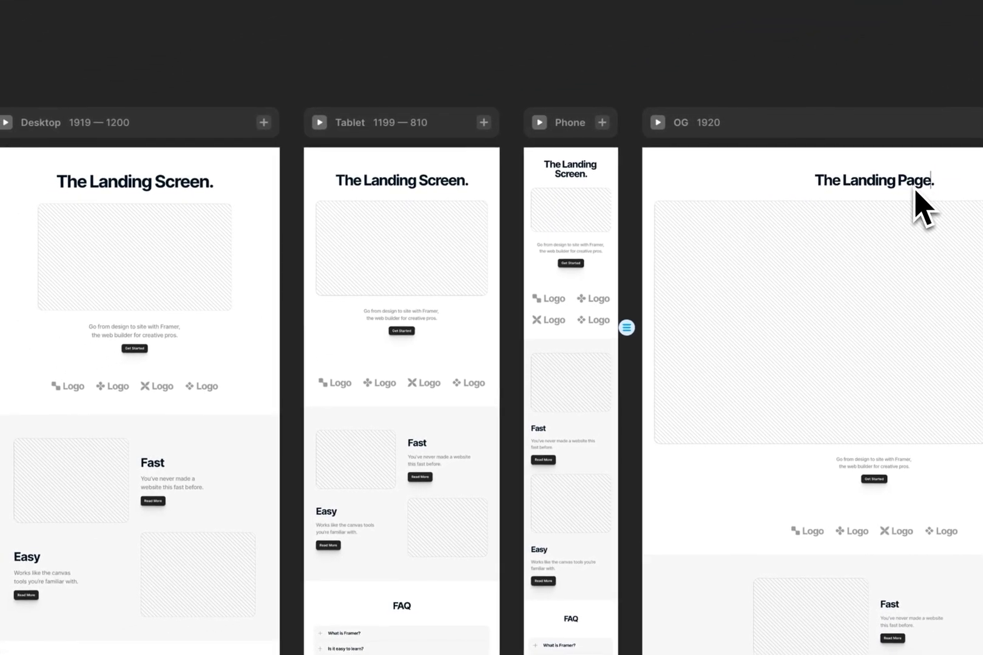
pyautogui.press('Escape')
pyautogui.click(910, 163)
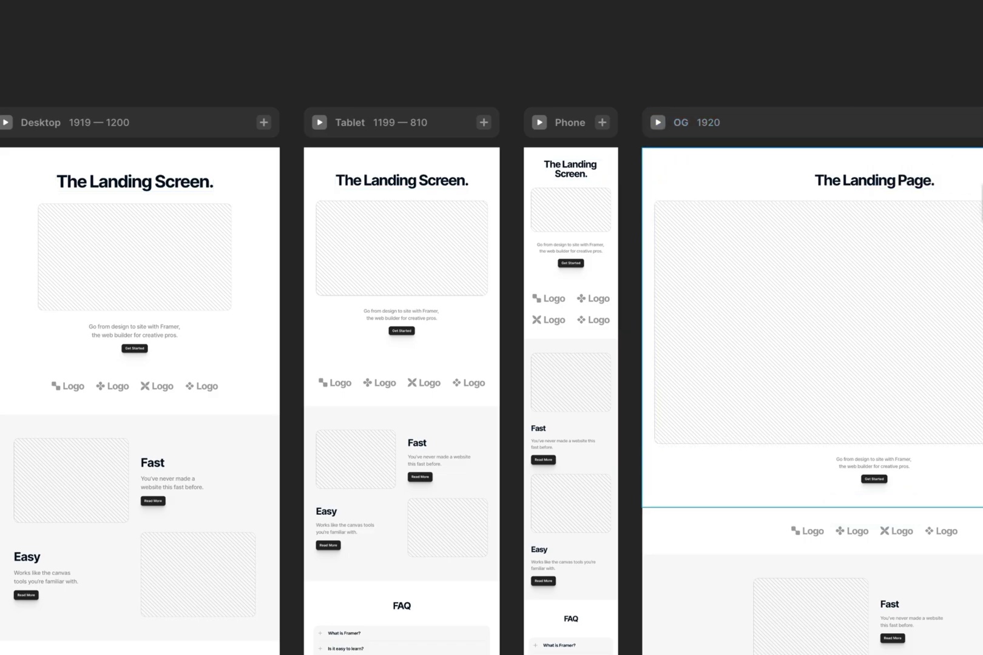
# Select the Desktop hero section, then the Desktop breakpoint frame.
pyautogui.click(100, 171)
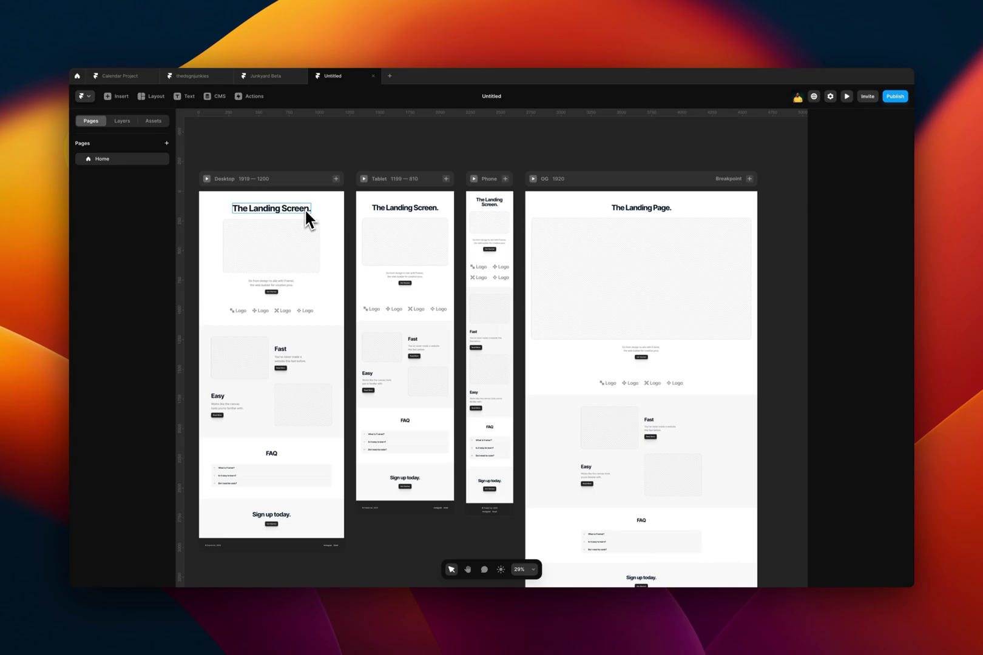
pyautogui.click(293, 182)
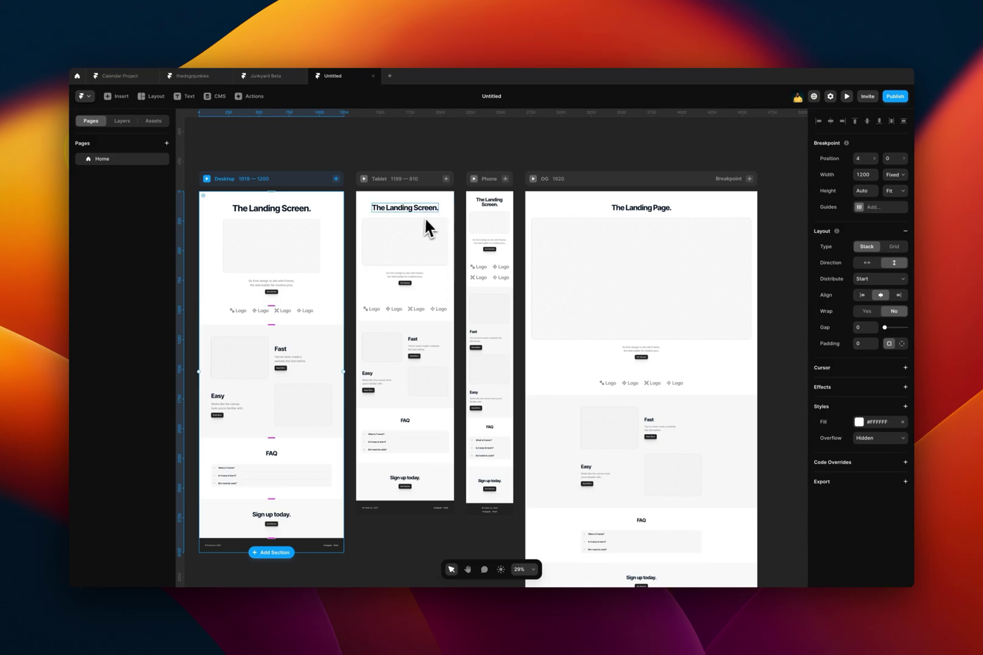
pyautogui.scroll(2, 489, 200)
pyautogui.scroll(5, 494, 242)
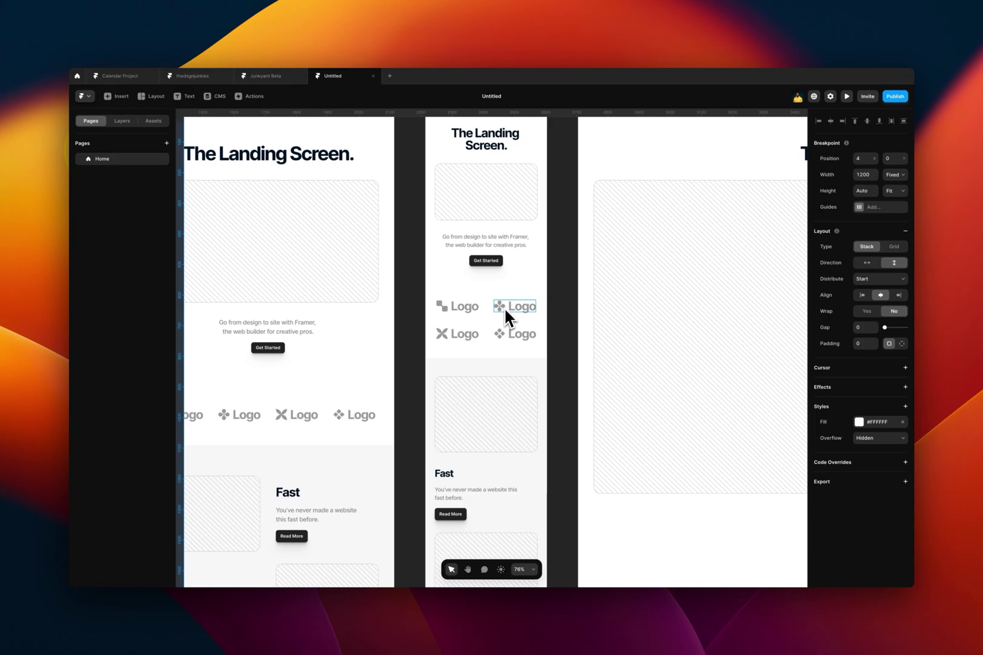
pyautogui.scroll(-4, 504, 307)
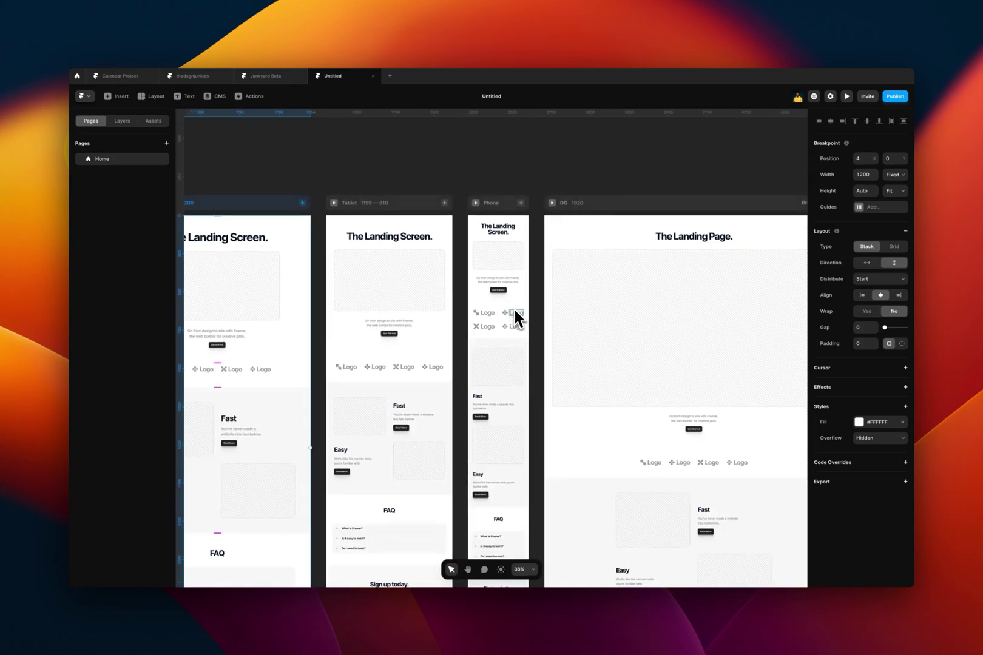
# Delete the OG breakpoint and confirm the removal.
pyautogui.scroll(-1, 512, 306)
pyautogui.scroll(-1, 513, 305)
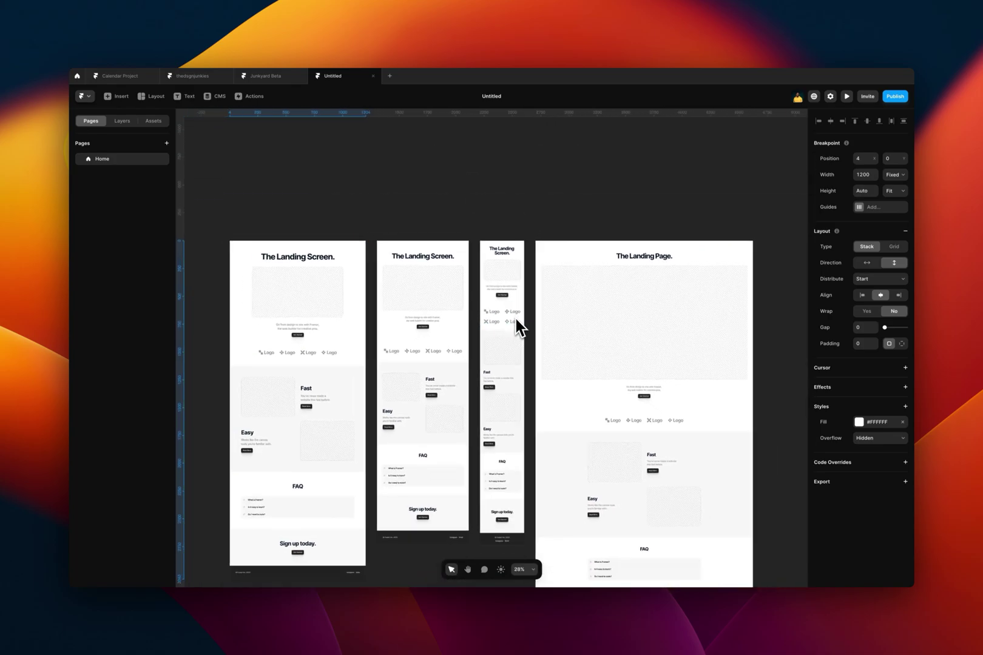
pyautogui.scroll(-3, 540, 212)
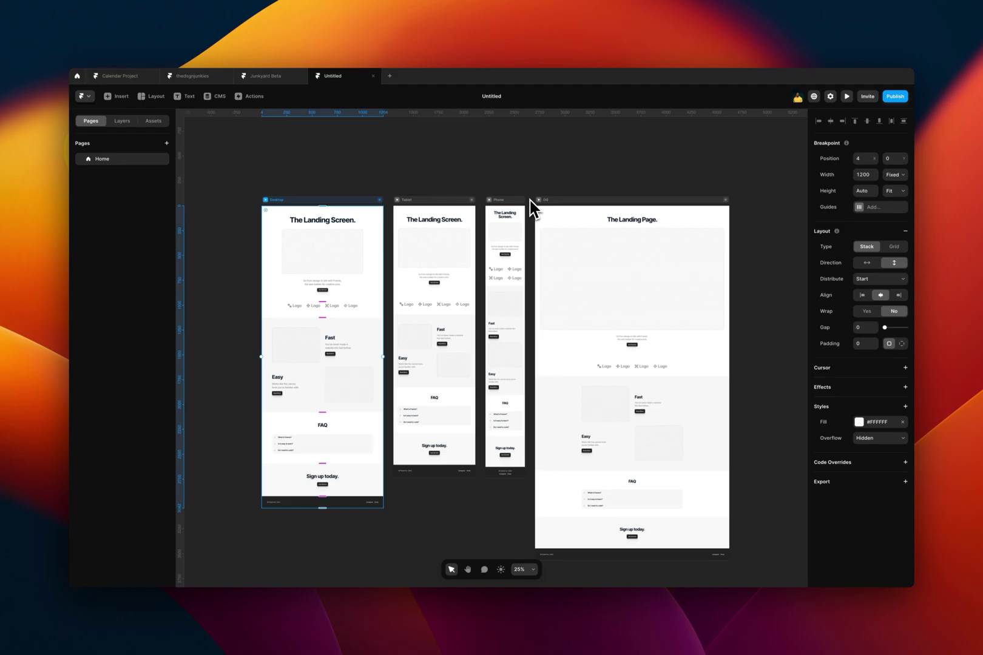
pyautogui.click(529, 199)
pyautogui.click(573, 199)
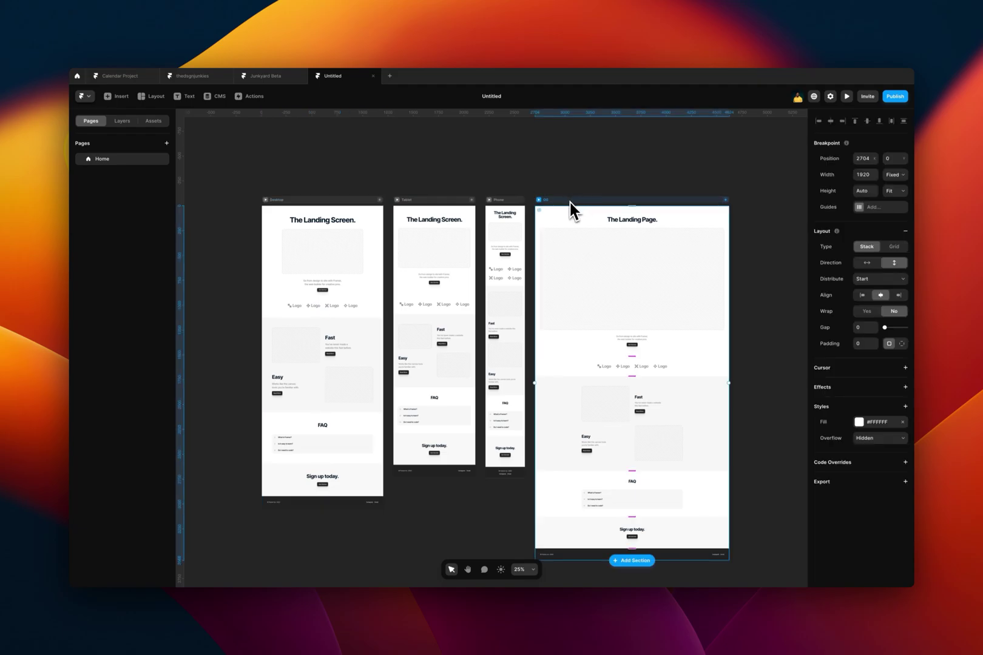
pyautogui.press('Delete')
pyautogui.click(506, 348)
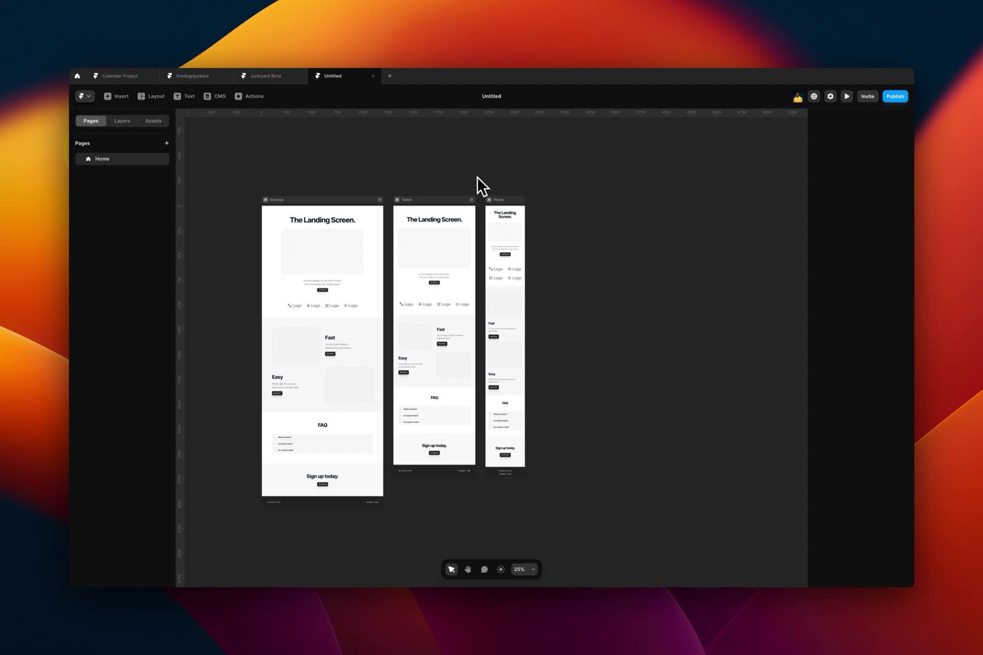
# Drag the Fast row to a new position within the Tablet features stack.
pyautogui.scroll(5, 335, 347)
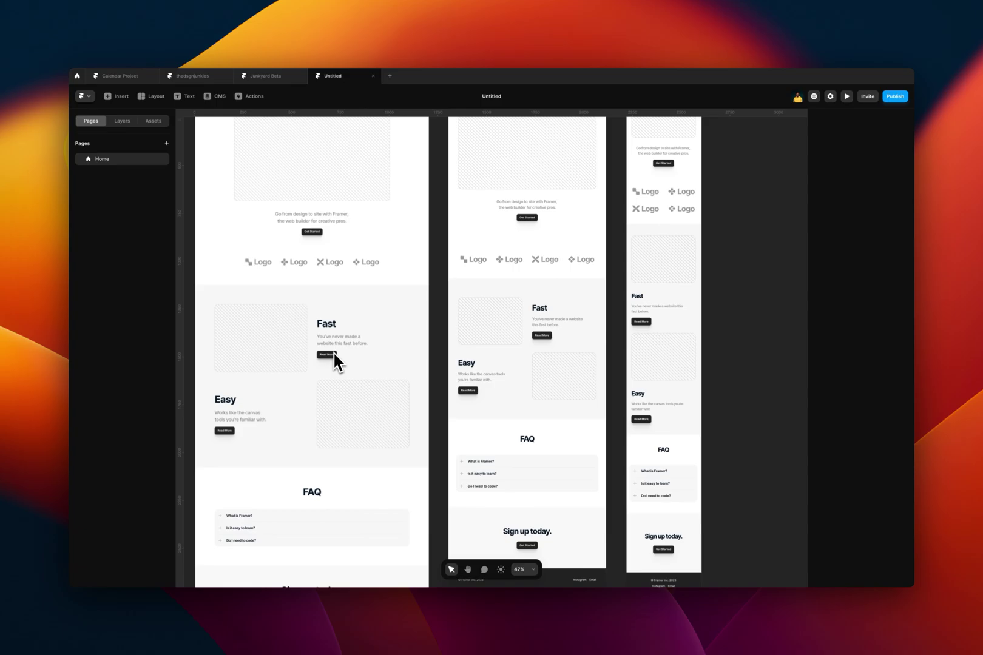
pyautogui.scroll(-2, 333, 351)
pyautogui.hscroll(-2, 333, 351)
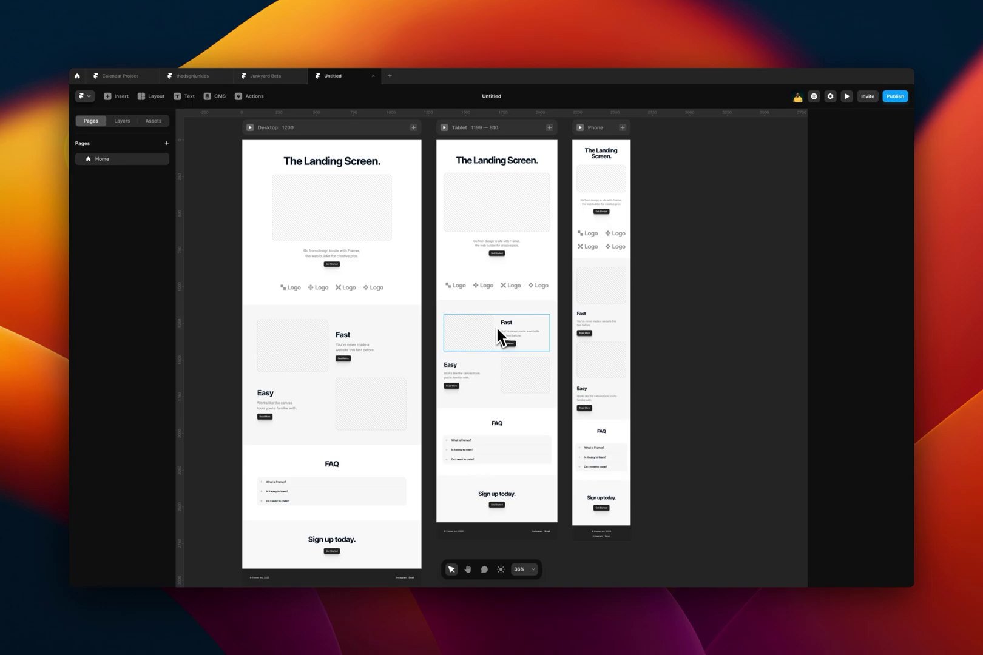
pyautogui.hscroll(-3, 497, 328)
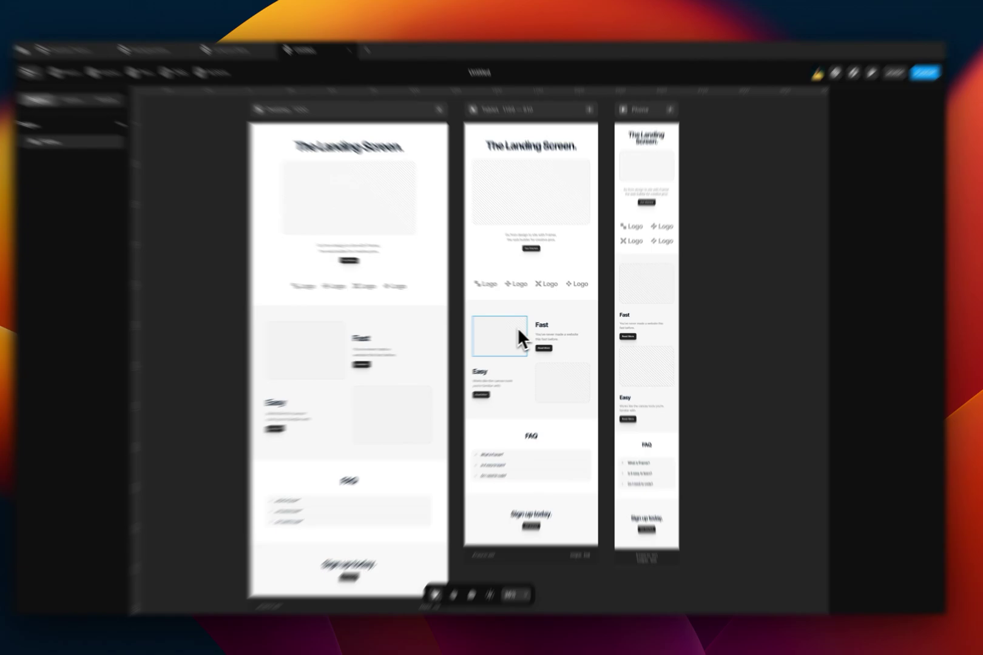
pyautogui.click(528, 327)
pyautogui.moveTo(469, 332); pyautogui.dragTo(534, 325)
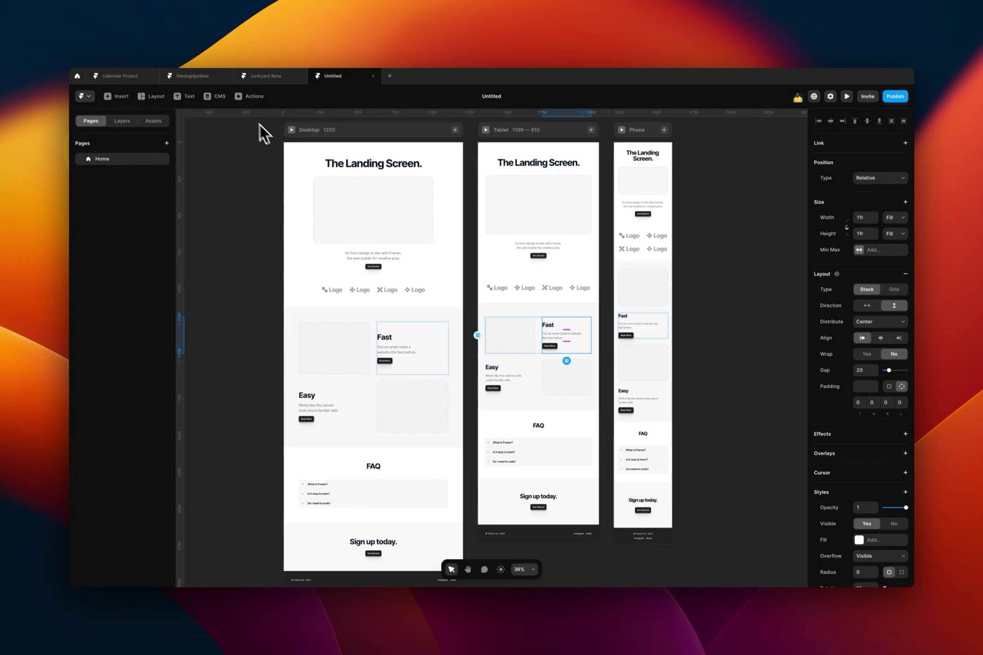
# Switch to the thedsgnjunkies project and zoom toward its right-side breakpoints.
pyautogui.click(206, 78)
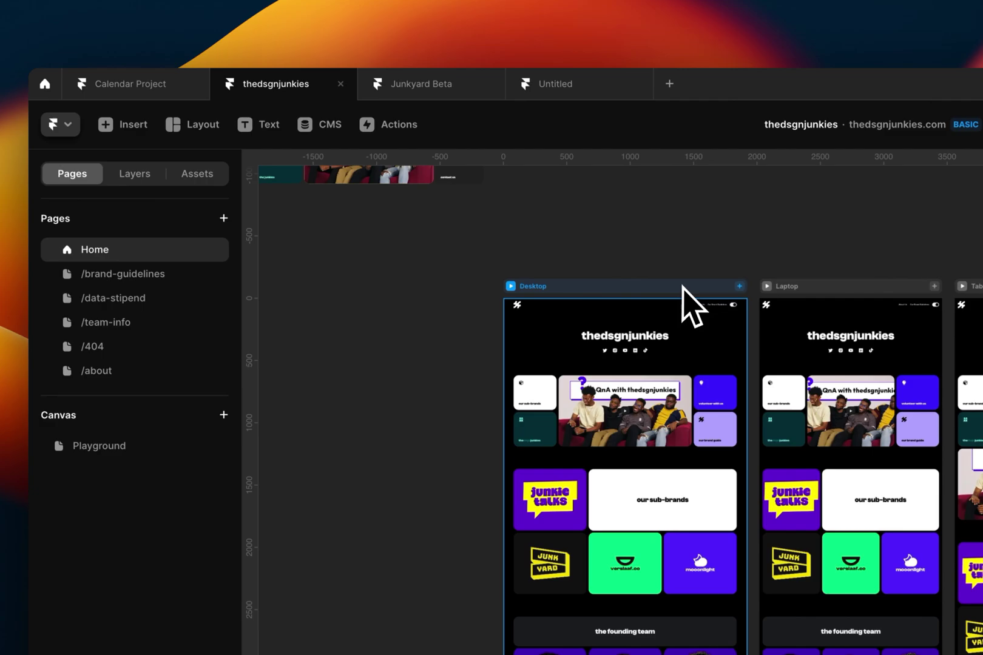
pyautogui.hscroll(3, 682, 286)
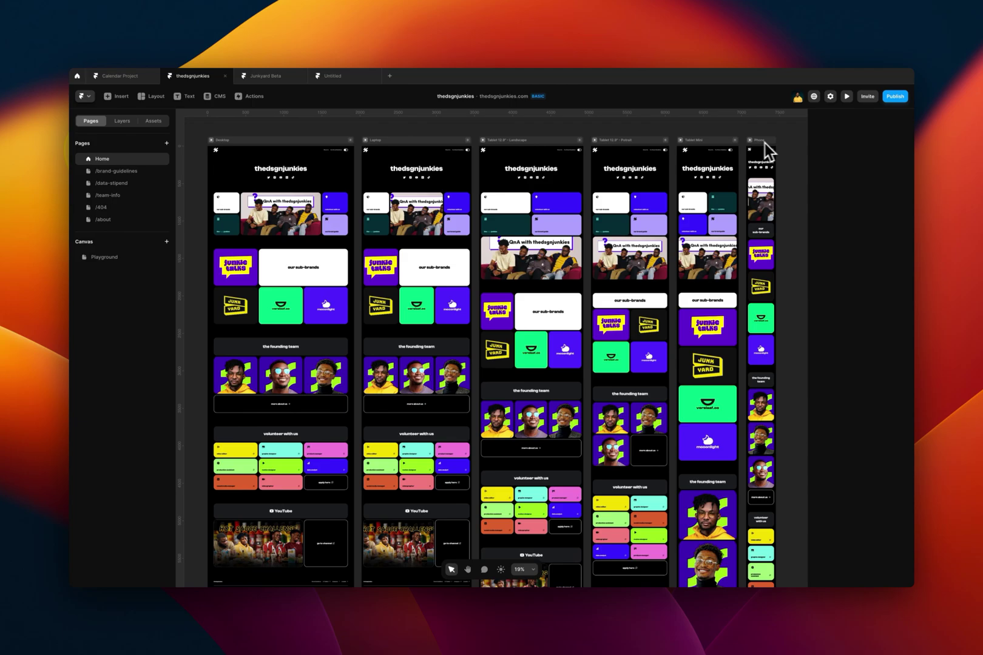
pyautogui.scroll(5, 740, 141)
pyautogui.scroll(5, 741, 141)
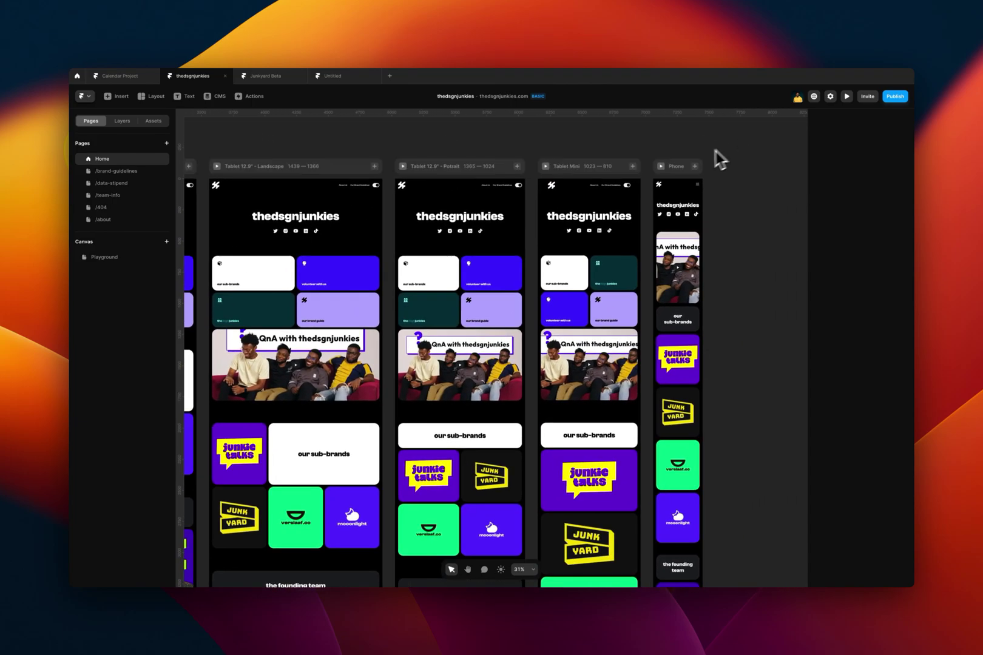
# Inspect the Phone and Tablet Mini breakpoints, then pan back toward Desktop.
pyautogui.click(665, 185)
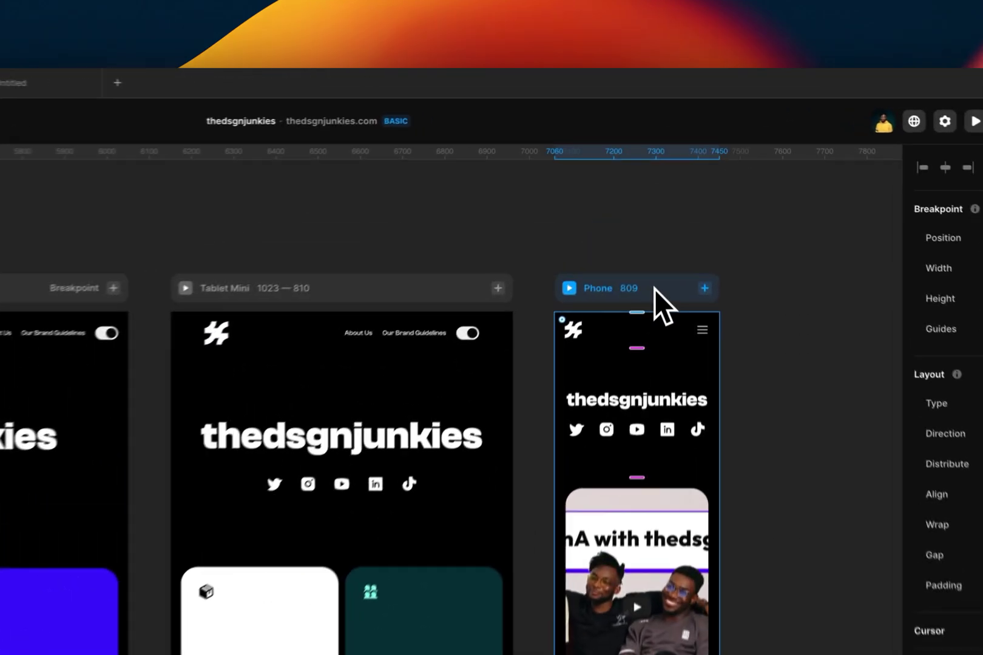
pyautogui.click(388, 311)
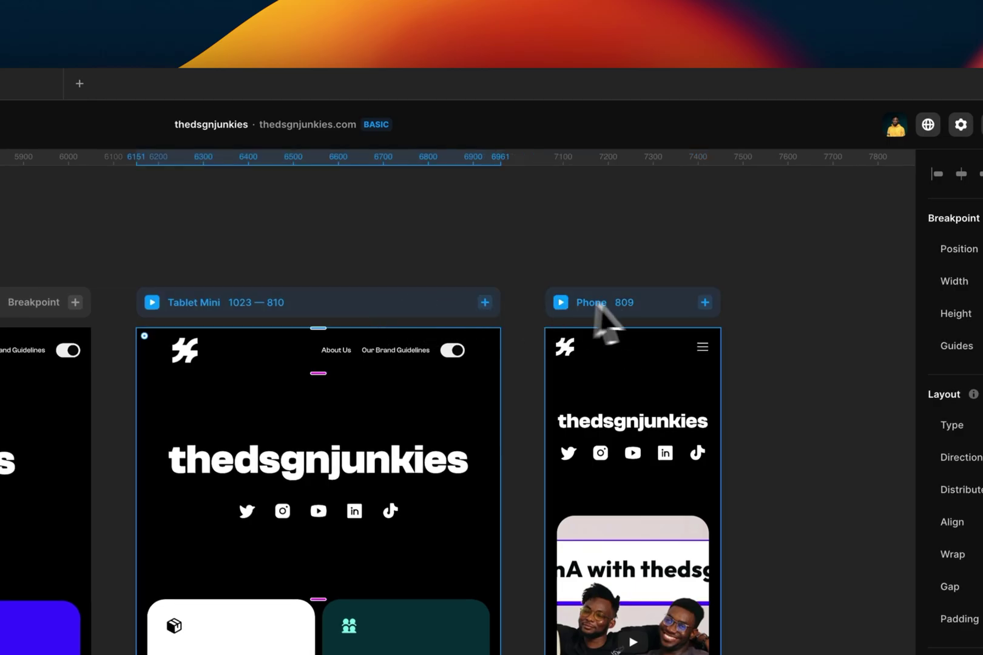
pyautogui.click(618, 301)
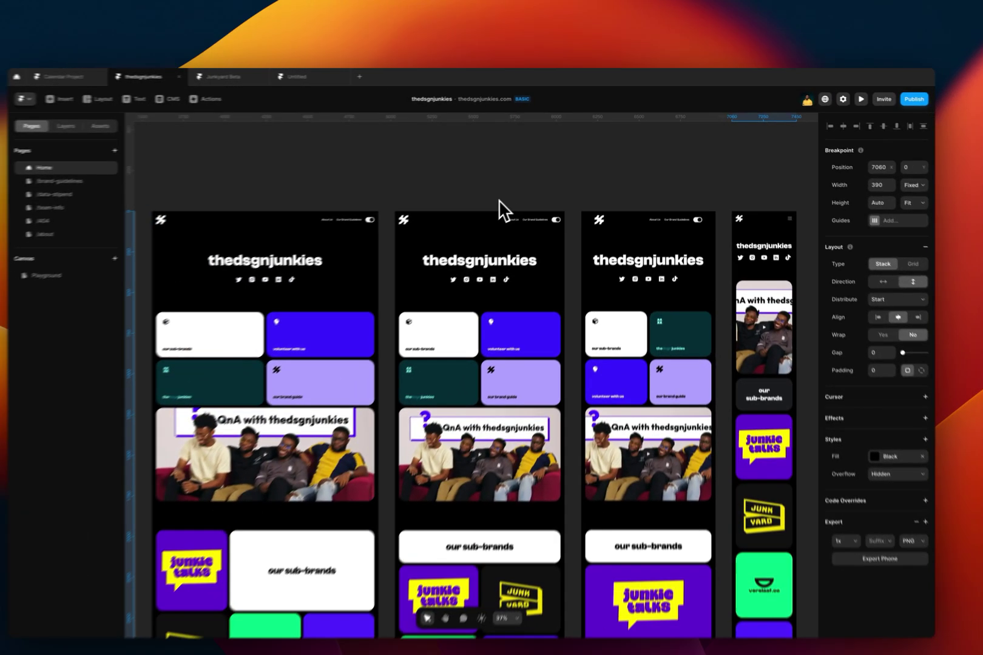
pyautogui.hscroll(-10, 499, 209)
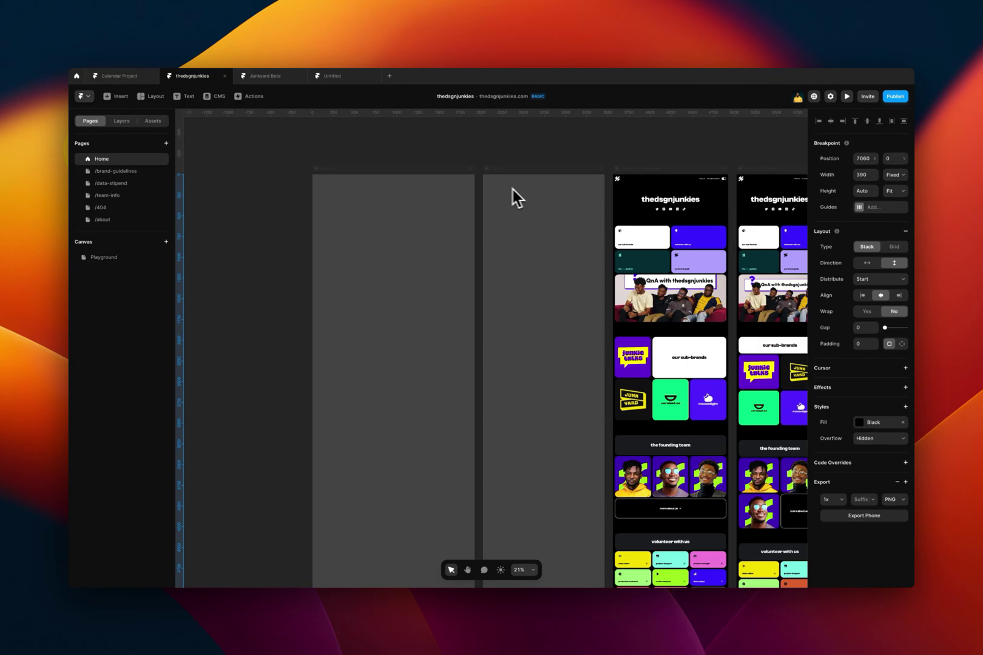
pyautogui.scroll(3, 630, 129)
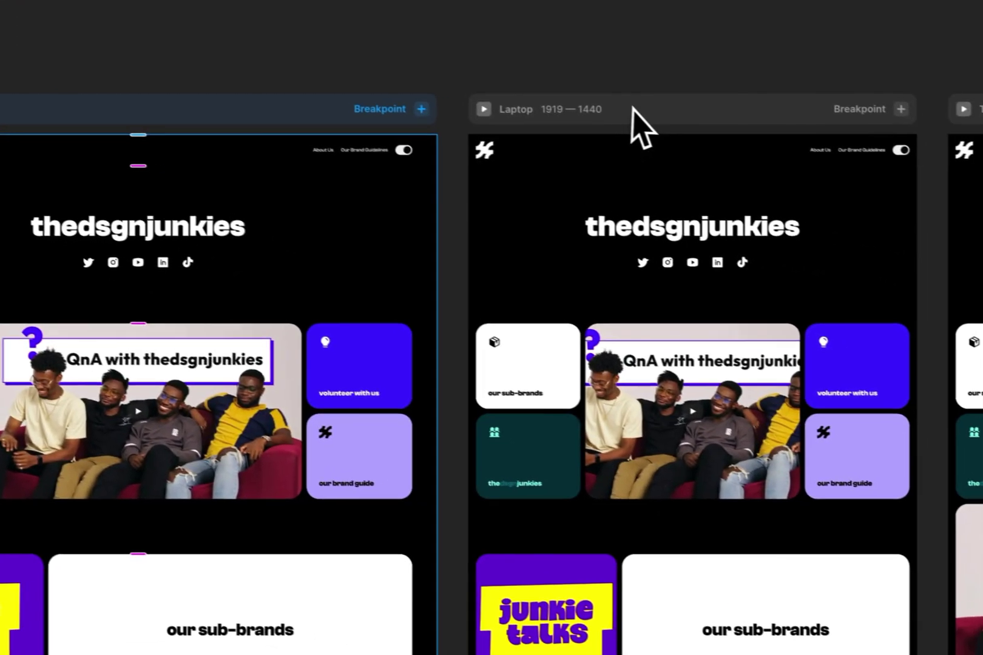
pyautogui.click(974, 155)
pyautogui.hscroll(5, 631, 113)
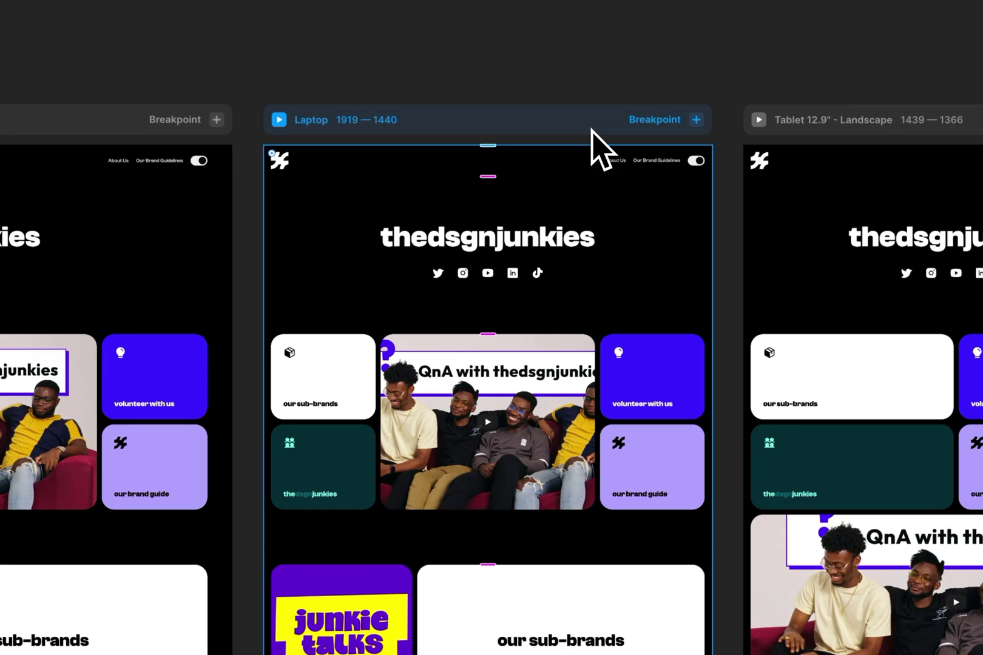
pyautogui.hscroll(-3, 592, 129)
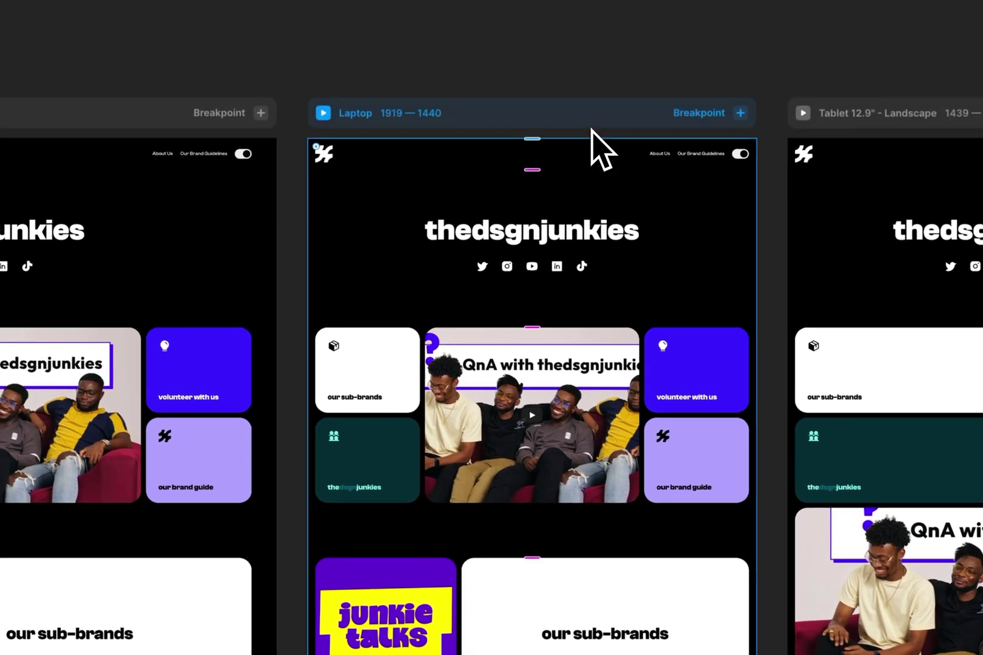
pyautogui.hscroll(-2, 591, 128)
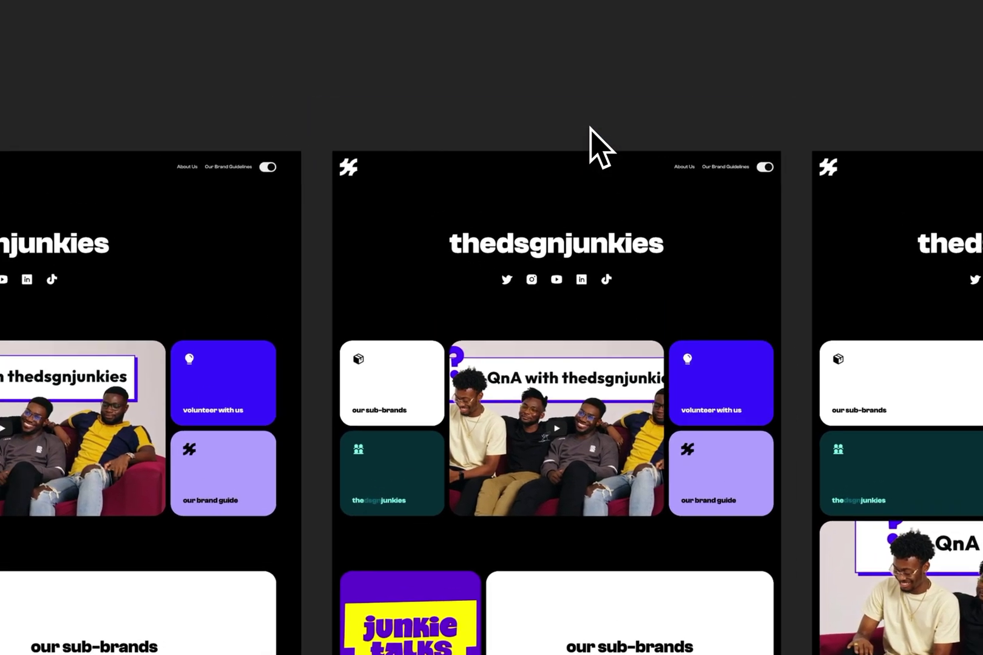
pyautogui.hscroll(-4, 570, 146)
pyautogui.scroll(-2, 574, 155)
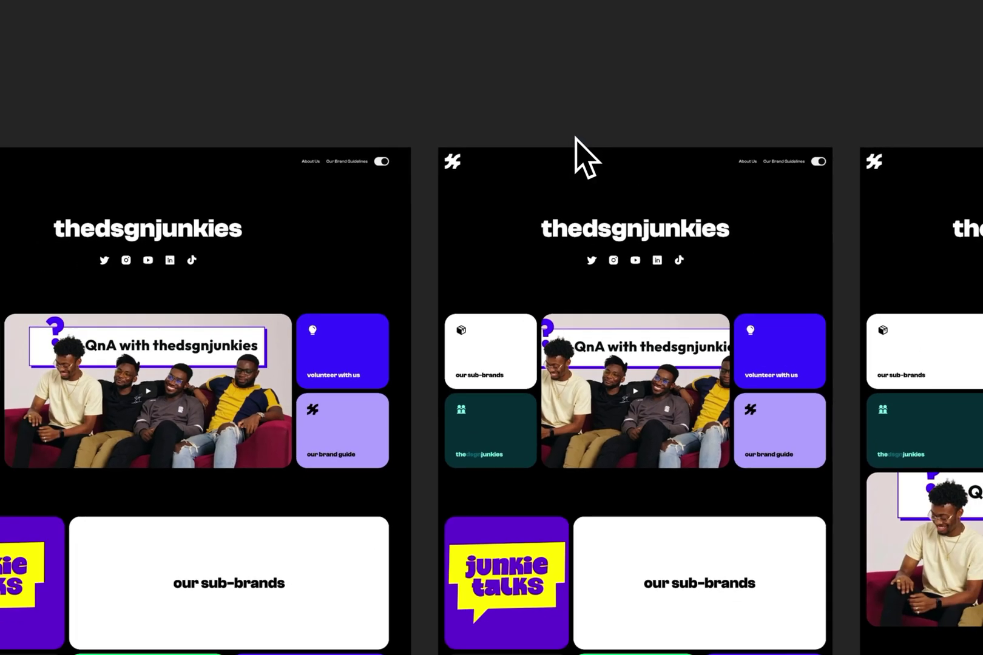
pyautogui.scroll(-1, 576, 138)
pyautogui.hscroll(-4, 575, 138)
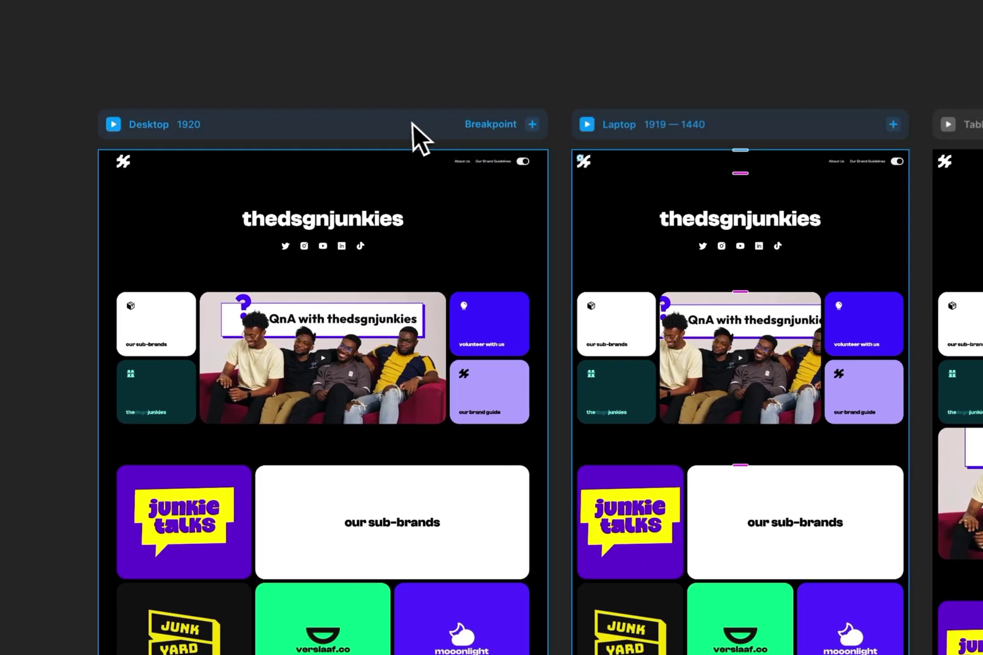
pyautogui.hscroll(5, 404, 127)
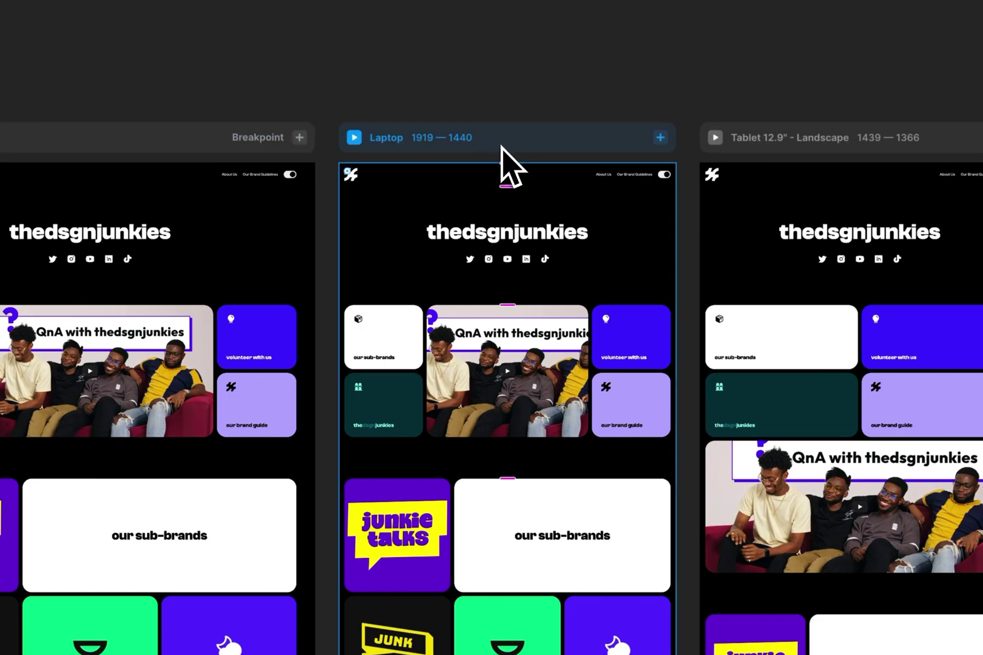
pyautogui.hscroll(2, 509, 164)
pyautogui.hscroll(3, 510, 164)
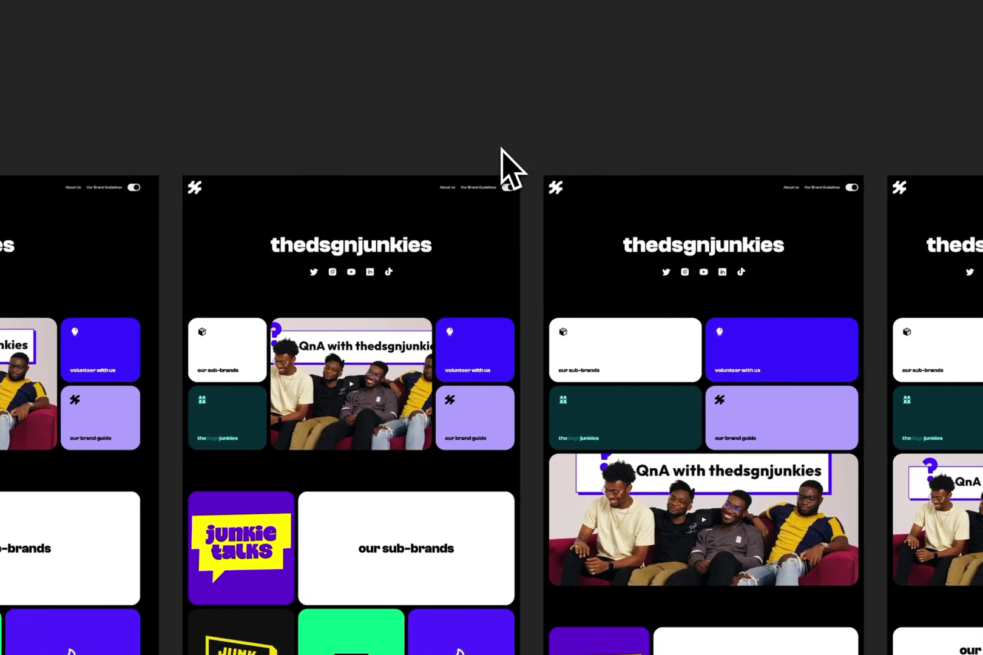
pyautogui.hscroll(-3, 423, 191)
pyautogui.scroll(2, 484, 171)
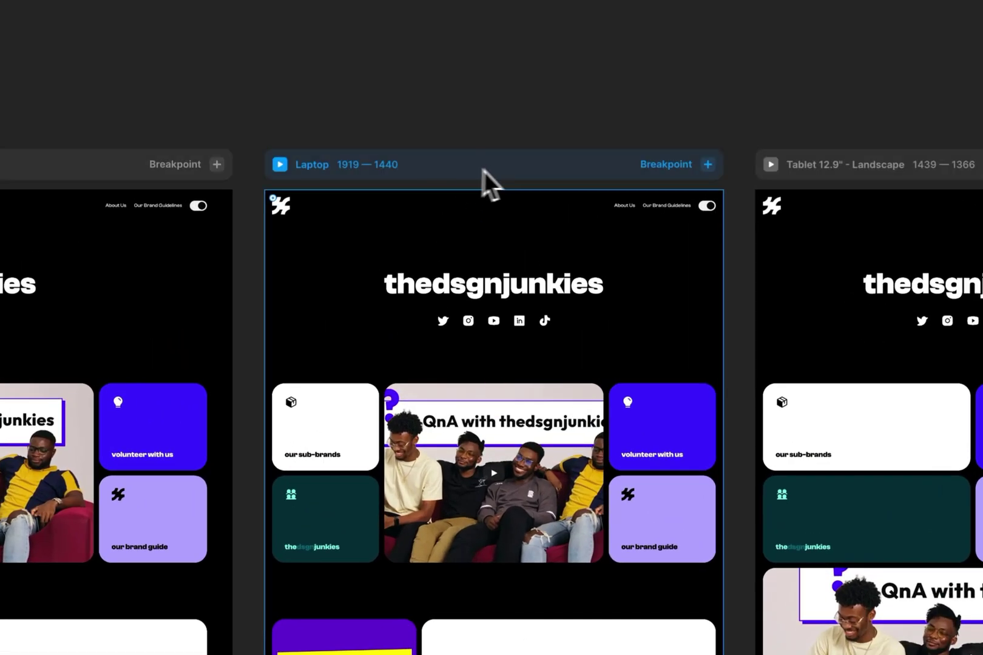
pyautogui.hscroll(6, 509, 175)
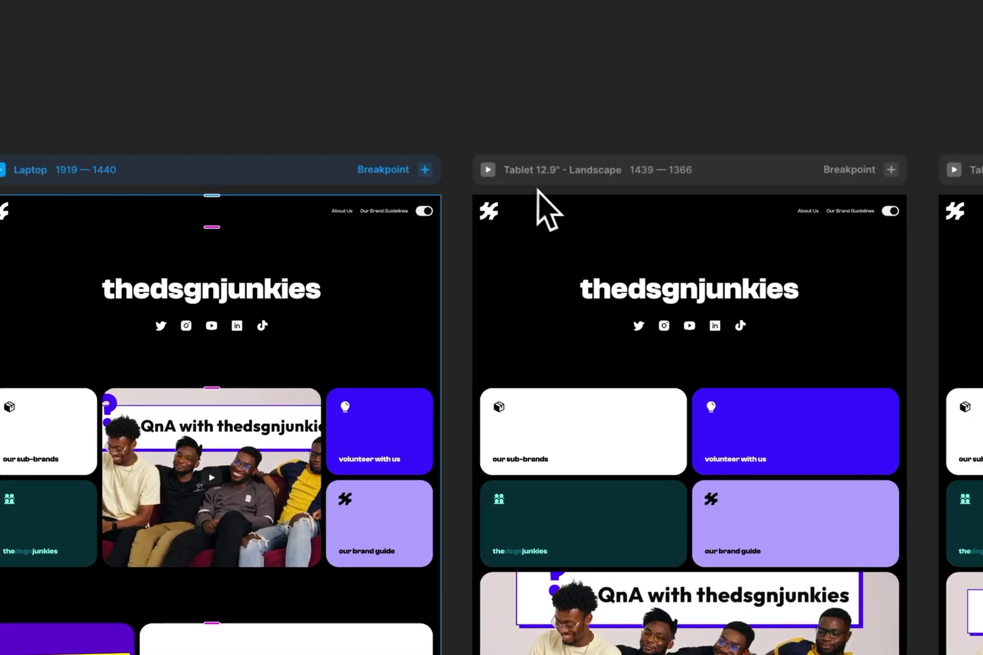
# Select the Tablet 12.9" Landscape frame and zoom across the tablet layouts.
pyautogui.click(585, 171)
pyautogui.hscroll(4, 607, 163)
pyautogui.scroll(-2, 606, 164)
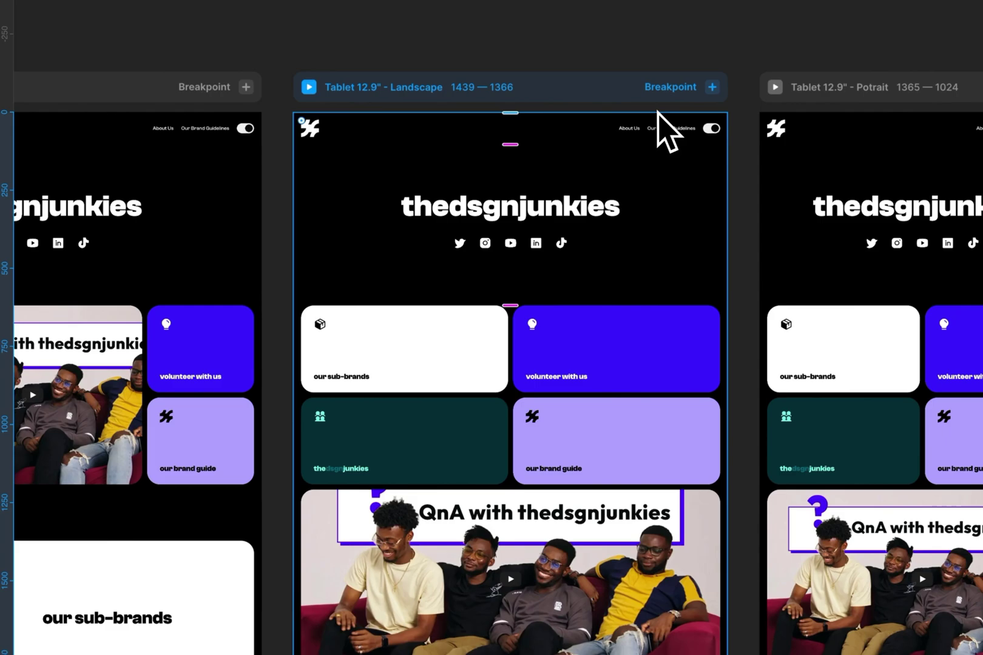
pyautogui.scroll(3, 664, 131)
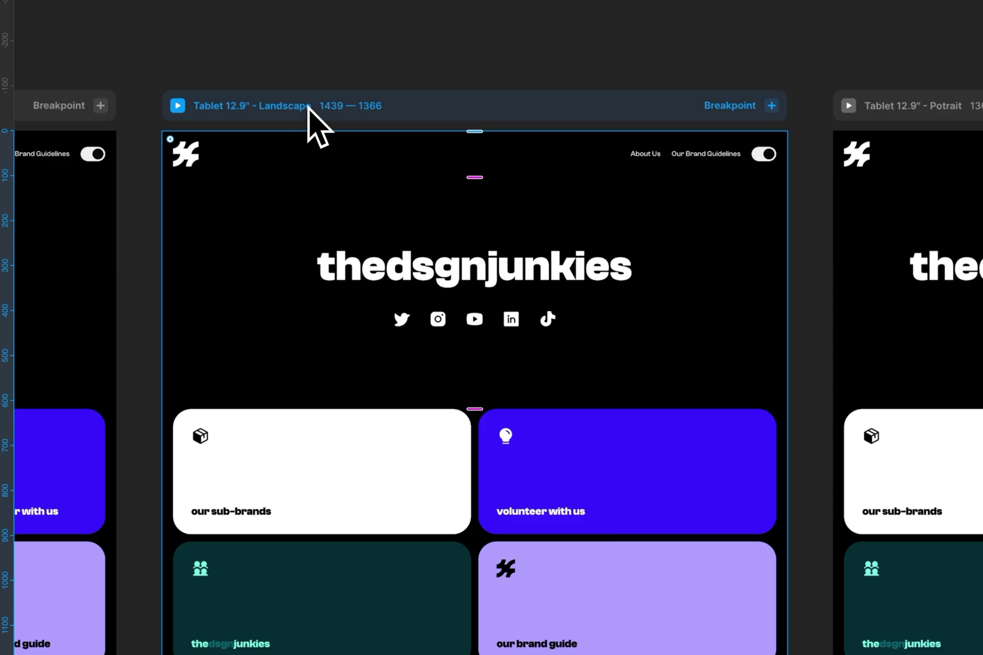
pyautogui.hscroll(3, 377, 114)
pyautogui.scroll(-2, 378, 114)
pyautogui.scroll(-2, 384, 114)
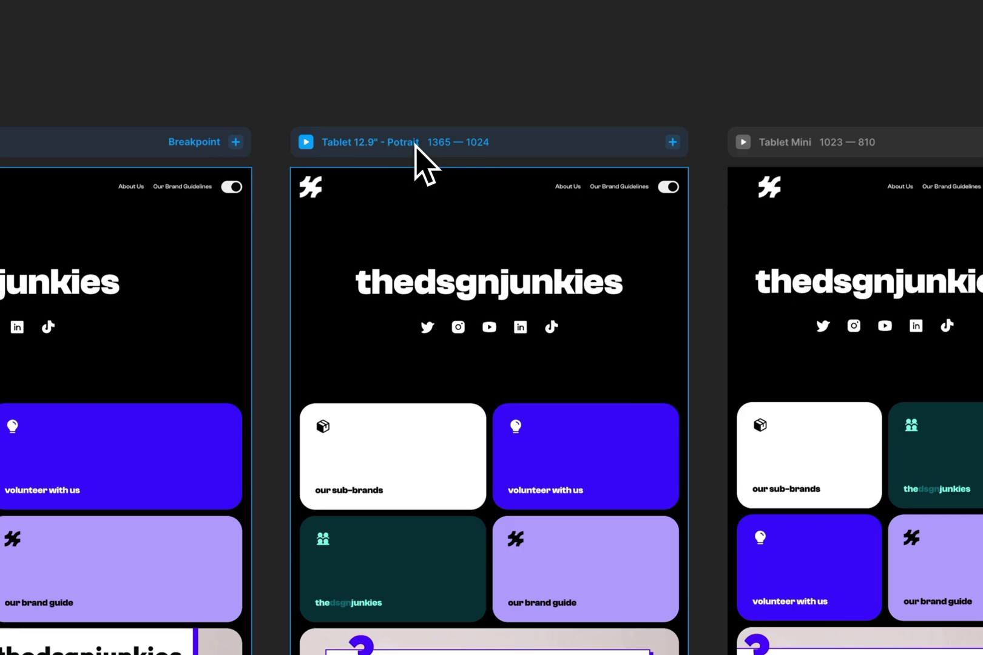
pyautogui.scroll(3, 432, 147)
pyautogui.hscroll(5, 432, 147)
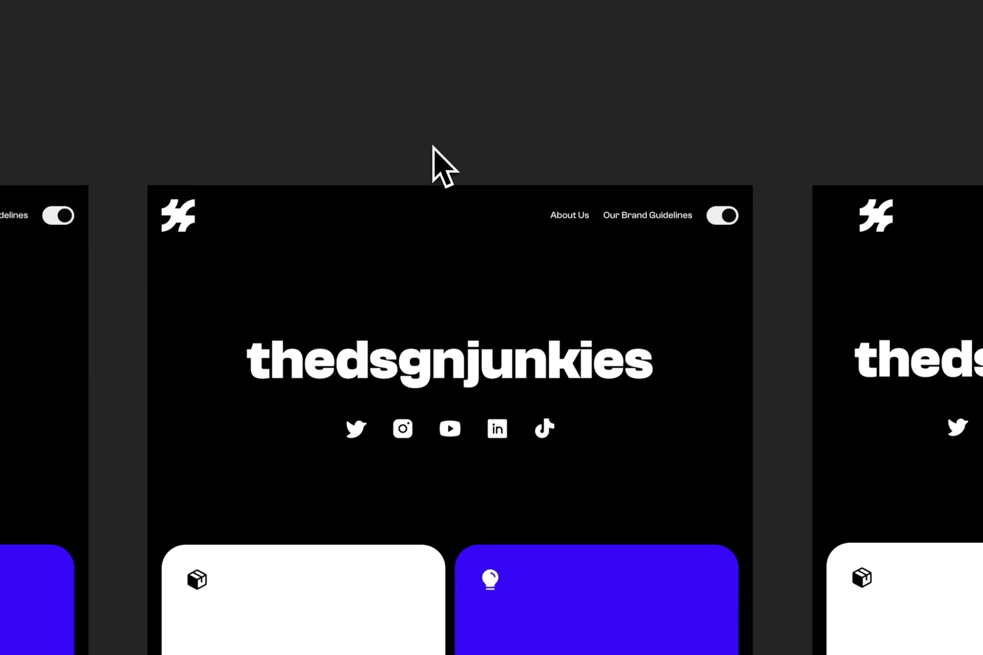
pyautogui.scroll(2, 432, 147)
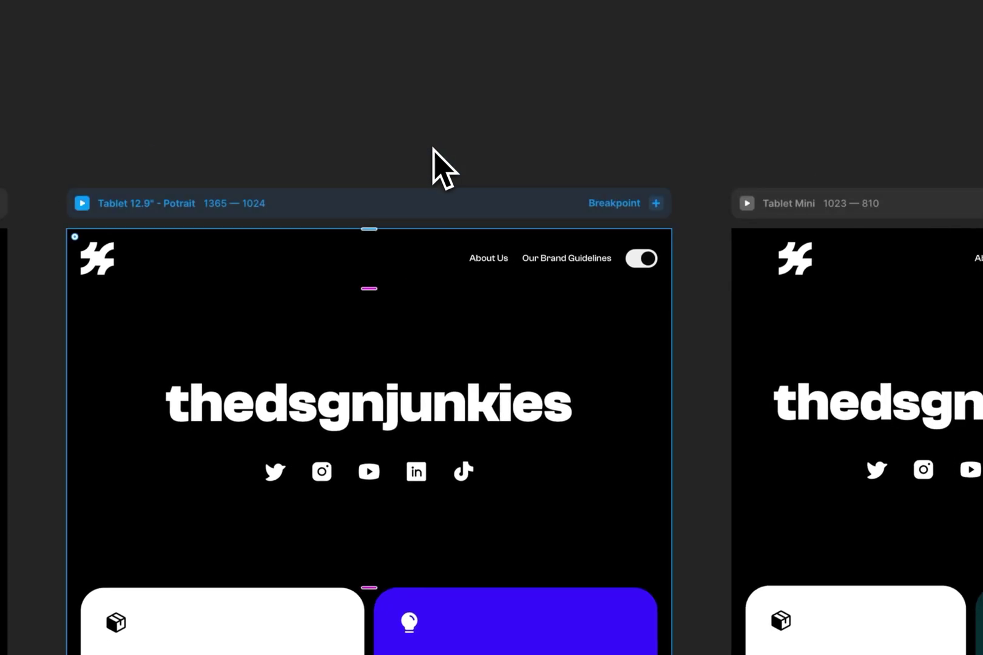
pyautogui.scroll(-2, 432, 149)
pyautogui.scroll(-2, 449, 158)
pyautogui.hscroll(2, 448, 158)
pyautogui.scroll(-2, 463, 169)
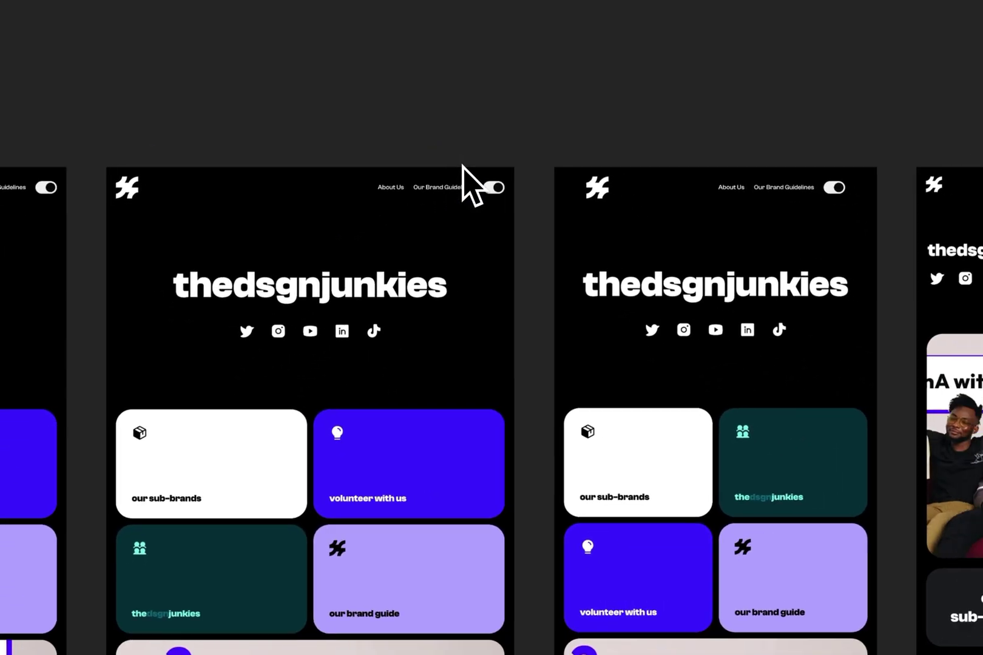
pyautogui.hscroll(4, 474, 146)
pyautogui.scroll(-1, 474, 145)
pyautogui.scroll(3, 532, 112)
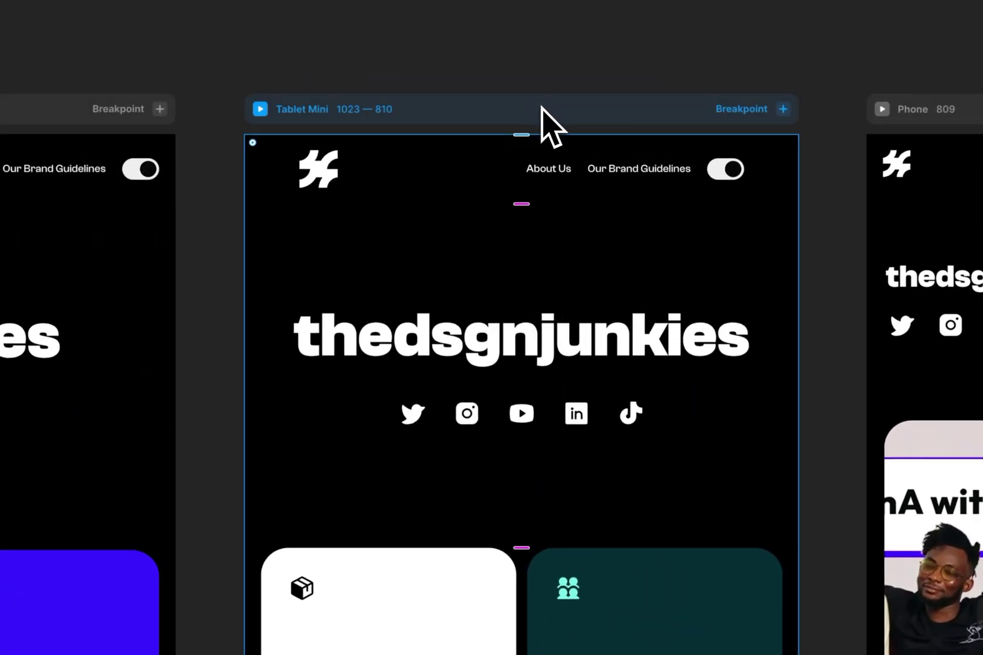
pyautogui.hscroll(3, 549, 124)
pyautogui.scroll(-1, 549, 124)
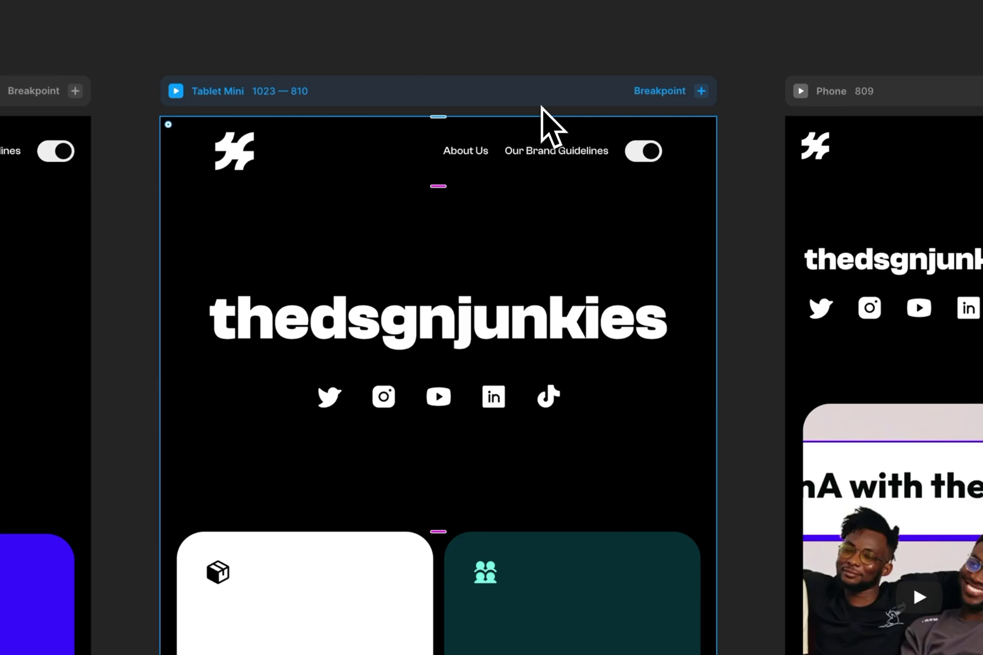
pyautogui.scroll(-1, 542, 115)
pyautogui.hscroll(3, 542, 118)
pyautogui.scroll(-2, 542, 121)
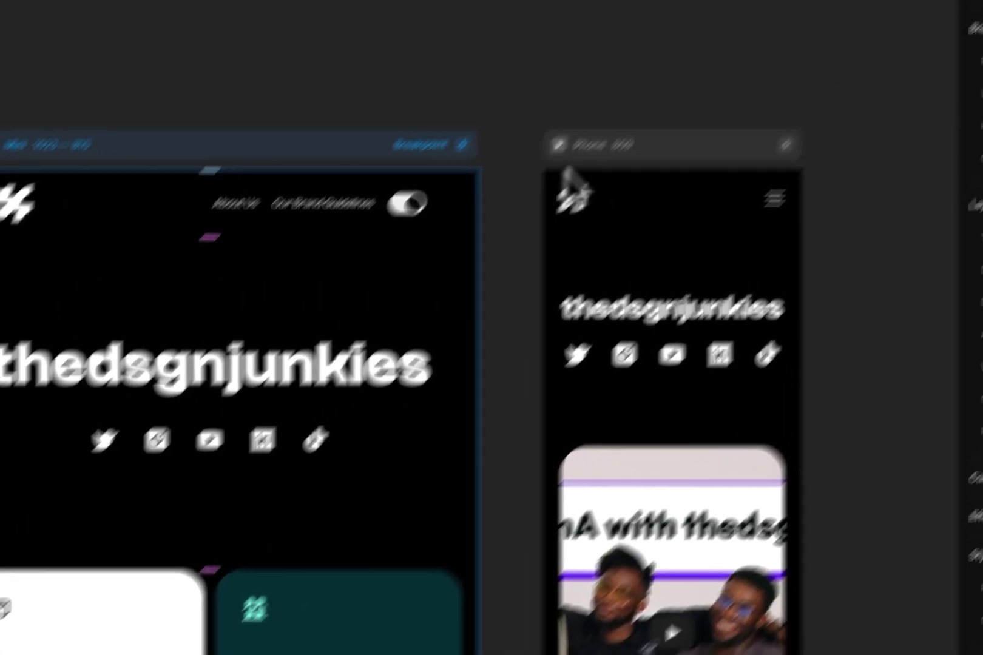
# Select the Phone breakpoint to show its 390 width settings.
pyautogui.click(567, 176)
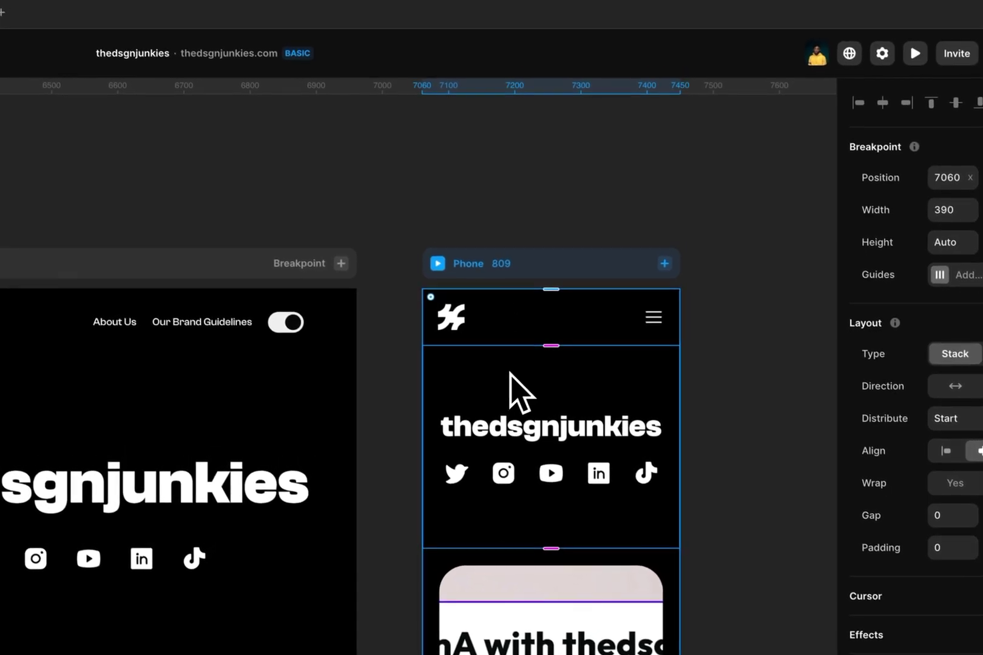
pyautogui.scroll(-2, 513, 381)
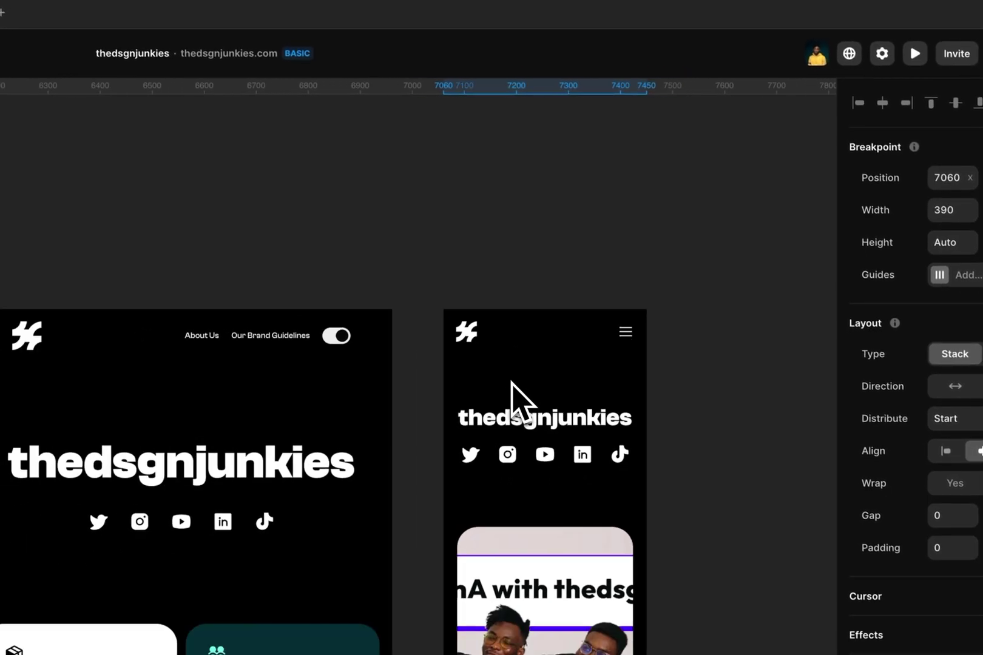
pyautogui.scroll(-5, 516, 381)
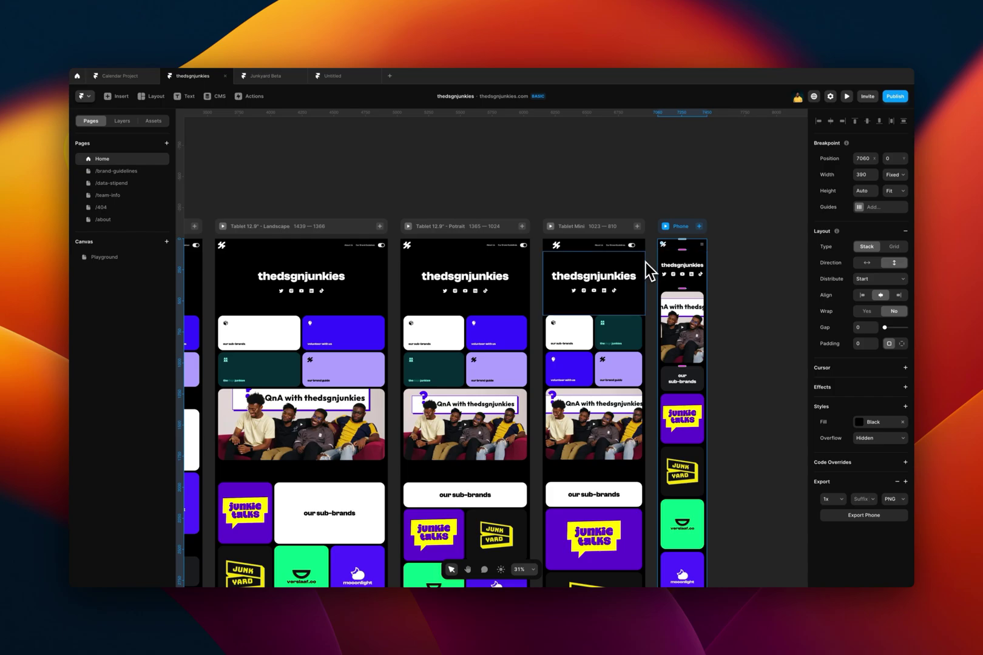
# Select the Tablet Mini header stack and zoom out to 17% to see all six breakpoints.
pyautogui.click(642, 262)
pyautogui.scroll(-5, 647, 271)
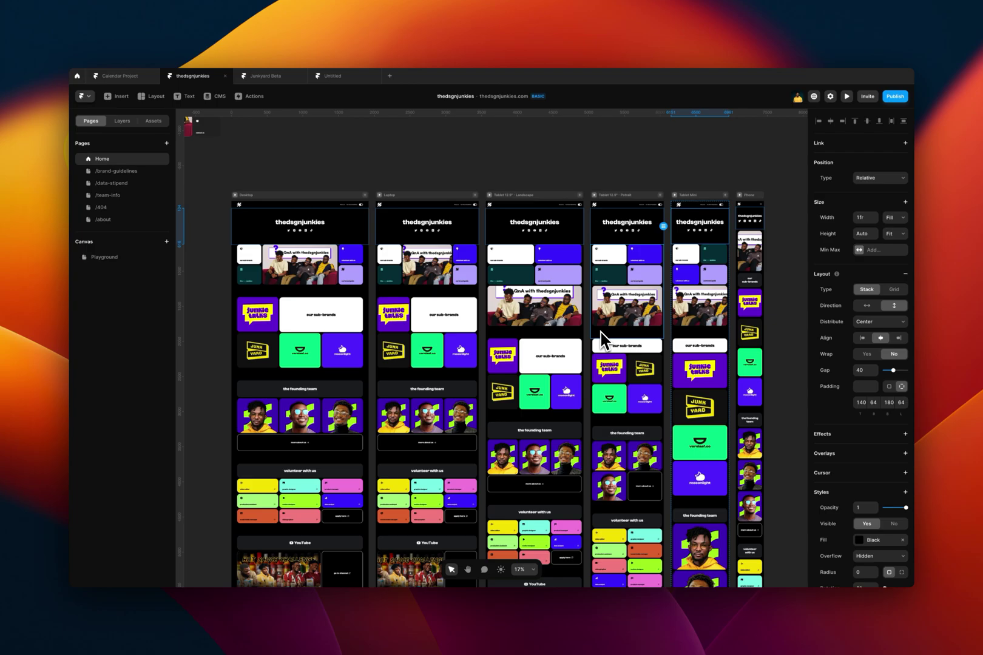
# Open the Junkyard Beta project and preview its Desktop jigsaw page.
pyautogui.click(280, 80)
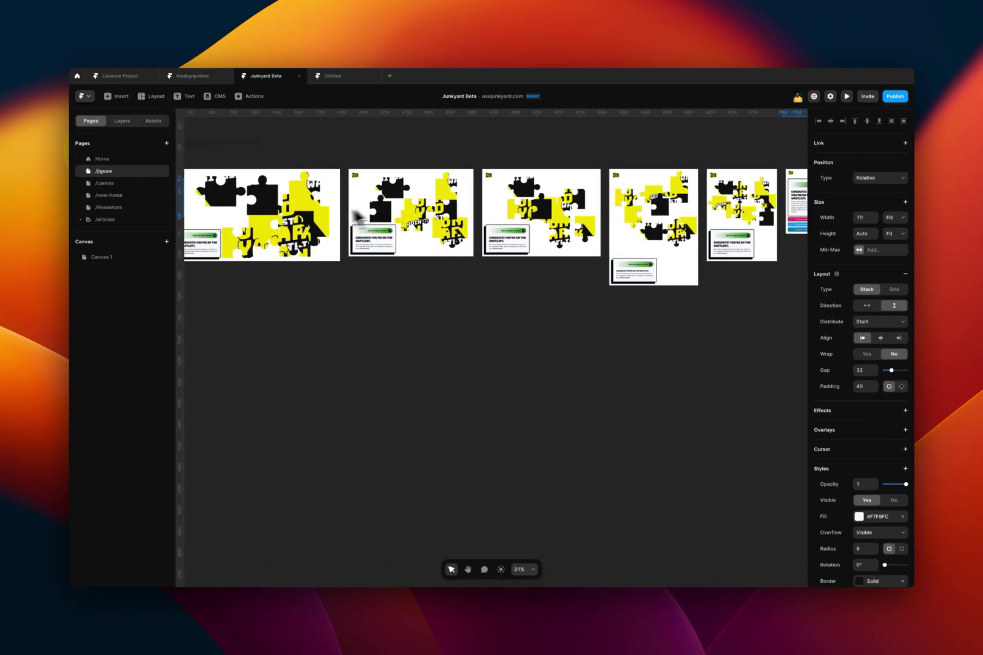
pyautogui.click(247, 169)
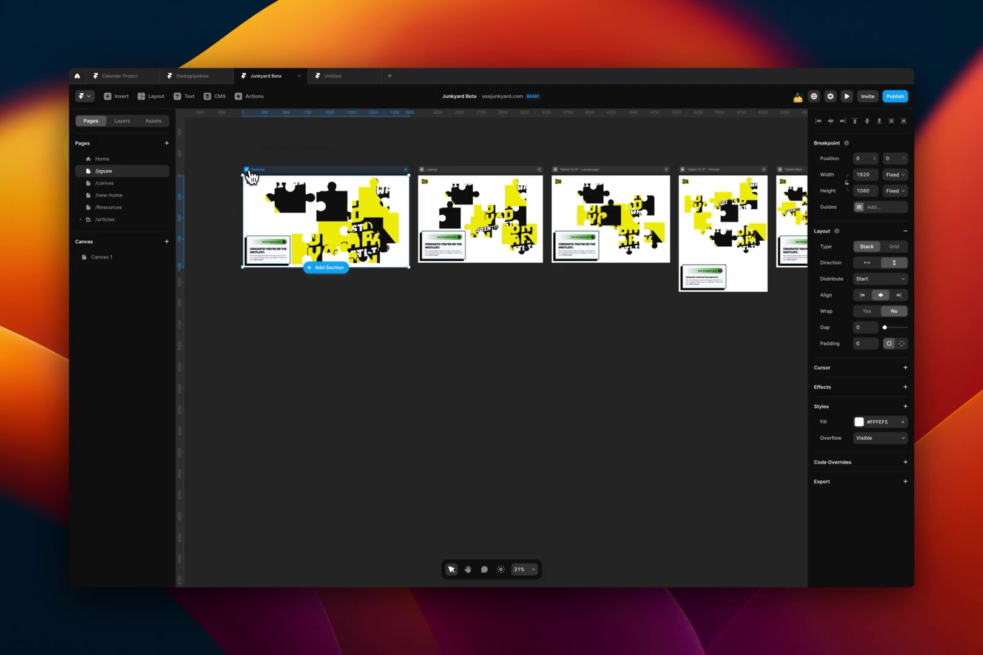
pyautogui.press('super+p')
# Move the black, JUNKYARD, WAITLIST, WA, E/K and JOIN pieces toward their positions.
pyautogui.moveTo(405, 233); pyautogui.dragTo(506, 383)
pyautogui.moveTo(430, 487); pyautogui.dragTo(340, 234)
pyautogui.moveTo(426, 407); pyautogui.dragTo(497, 388)
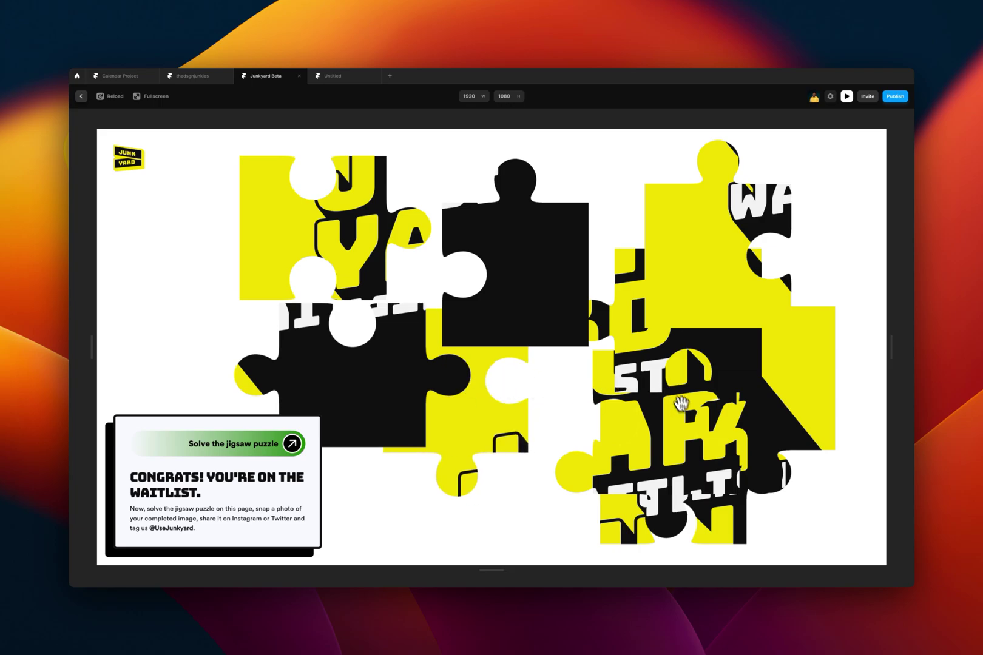
pyautogui.moveTo(681, 404); pyautogui.dragTo(513, 397)
pyautogui.moveTo(738, 307); pyautogui.dragTo(481, 265)
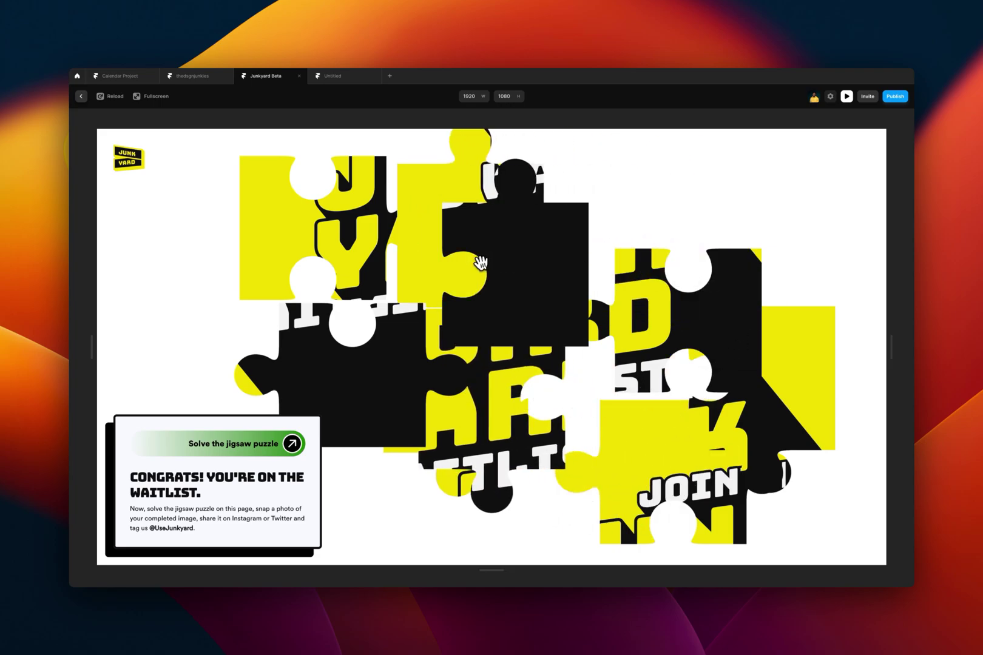
pyautogui.moveTo(693, 309); pyautogui.dragTo(581, 272)
pyautogui.moveTo(751, 352); pyautogui.dragTo(797, 184)
pyautogui.moveTo(655, 452); pyautogui.dragTo(413, 448)
pyautogui.moveTo(533, 245); pyautogui.dragTo(826, 435)
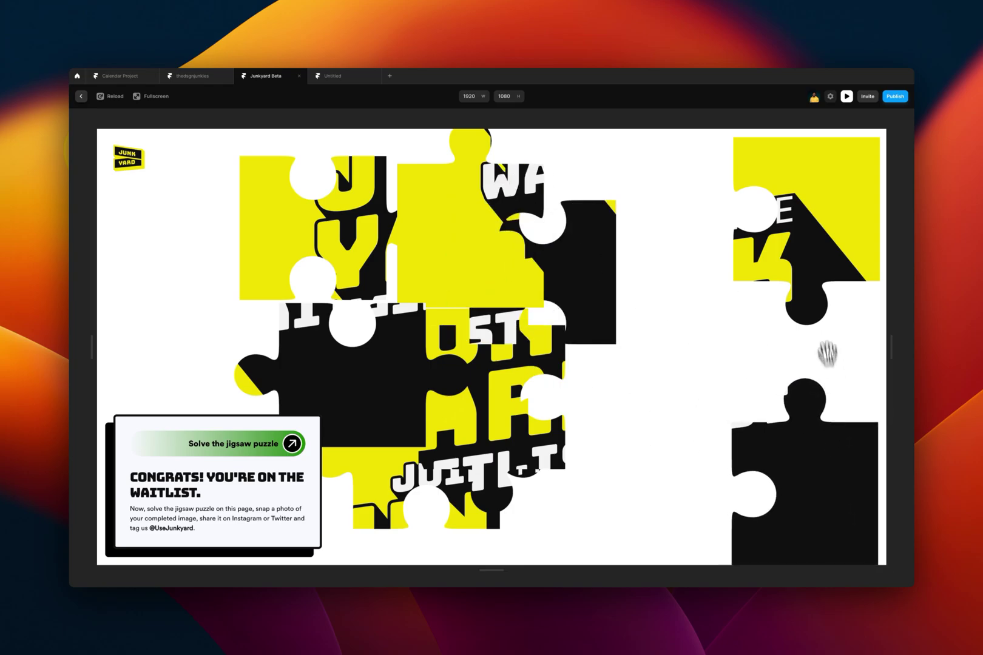
pyautogui.moveTo(807, 259); pyautogui.dragTo(811, 253)
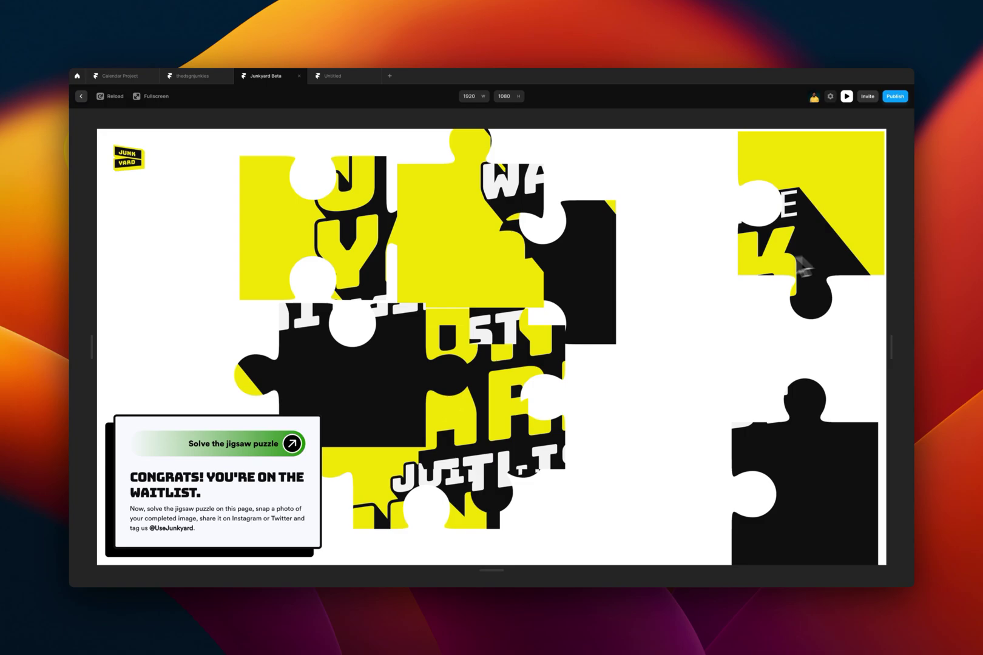
# Fit the remaining JUYA, WAITLIST and JOIN THE pieces to fill the puzzle's gaps.
pyautogui.moveTo(567, 261); pyautogui.dragTo(828, 341)
pyautogui.moveTo(477, 186); pyautogui.dragTo(174, 208)
pyautogui.moveTo(324, 203); pyautogui.dragTo(398, 217)
pyautogui.moveTo(469, 408); pyautogui.dragTo(686, 328)
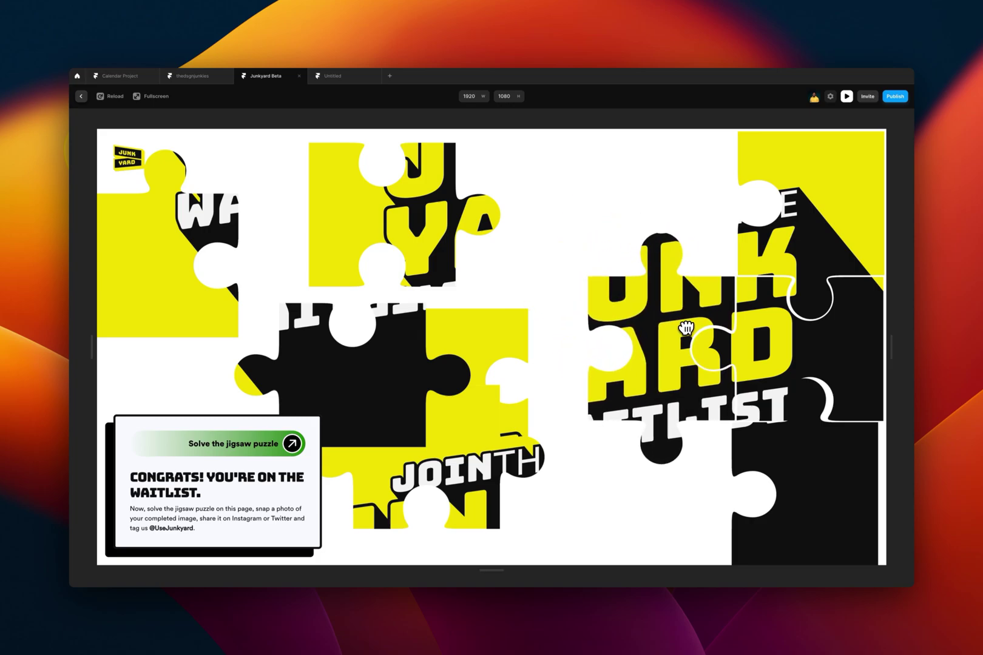
pyautogui.moveTo(484, 345); pyautogui.dragTo(203, 255)
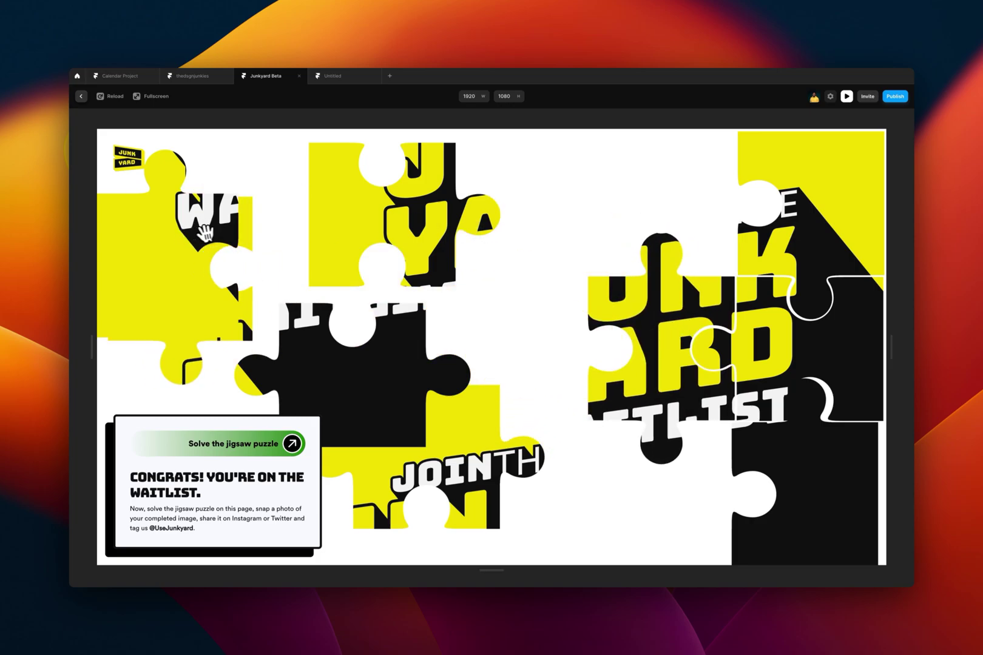
pyautogui.moveTo(416, 192); pyautogui.dragTo(522, 340)
pyautogui.moveTo(421, 364); pyautogui.dragTo(694, 491)
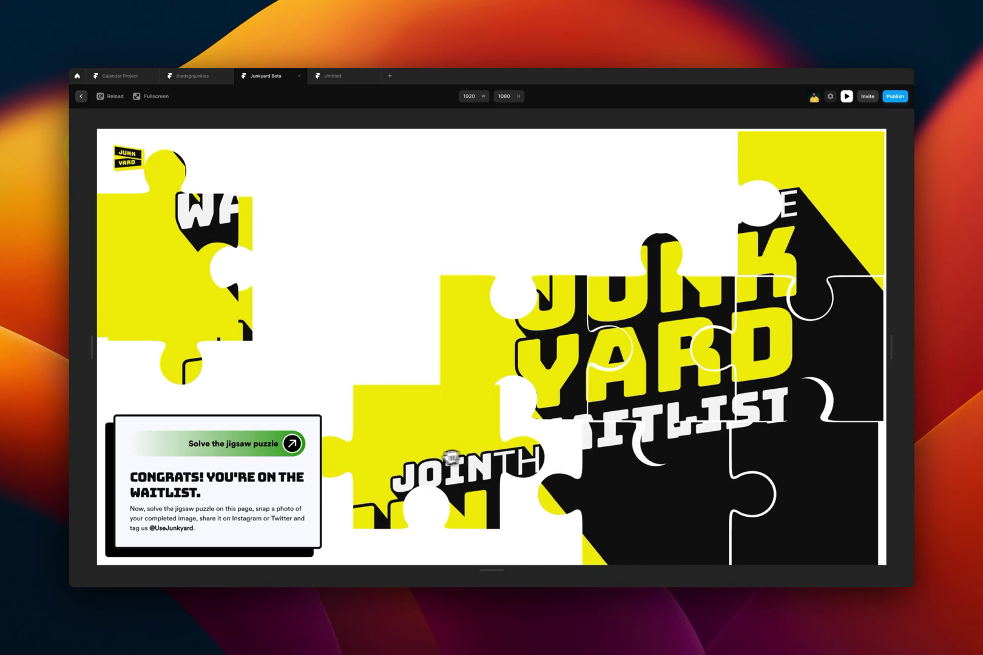
pyautogui.moveTo(437, 460); pyautogui.dragTo(665, 202)
pyautogui.moveTo(145, 246); pyautogui.dragTo(509, 471)
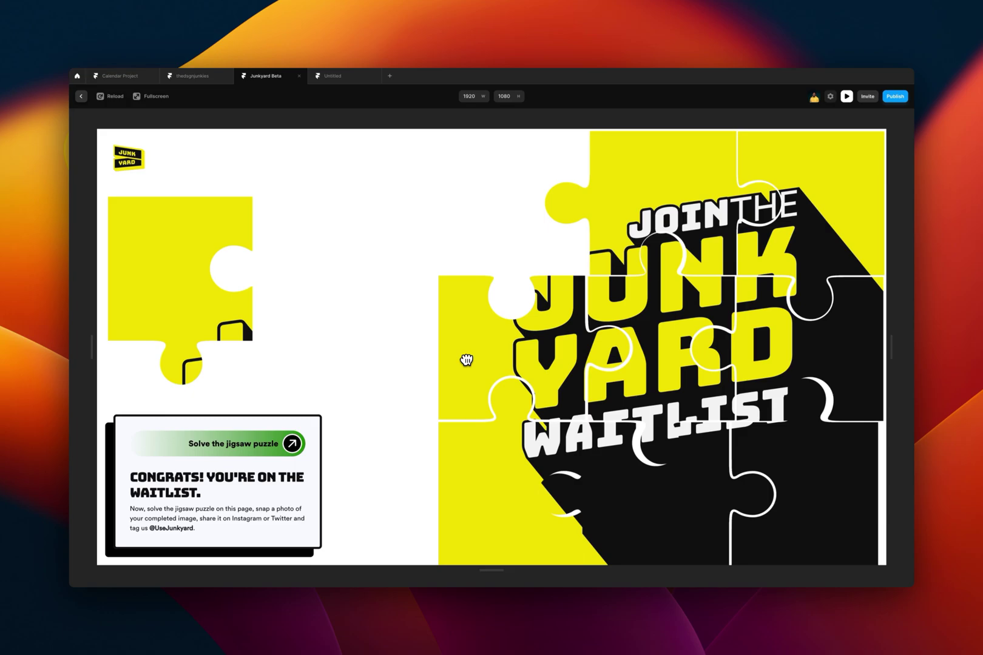
pyautogui.moveTo(189, 301); pyautogui.dragTo(525, 234)
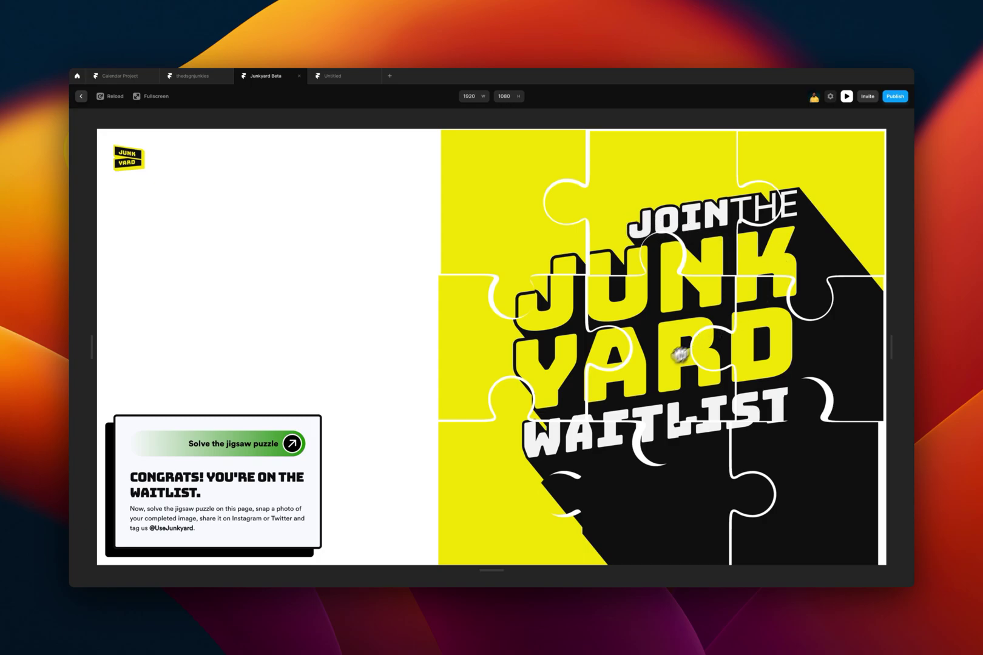
# Exit the preview, zoom out over all breakpoints and select the Phone layout.
pyautogui.click(83, 97)
pyautogui.scroll(5, 243, 193)
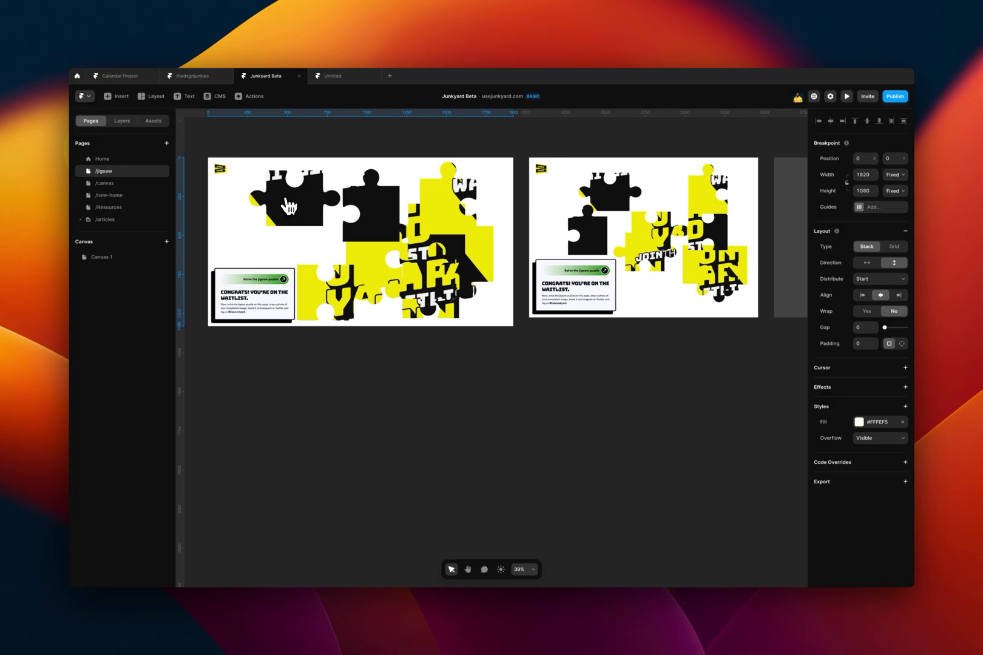
pyautogui.scroll(-5, 290, 206)
pyautogui.hscroll(2, 364, 210)
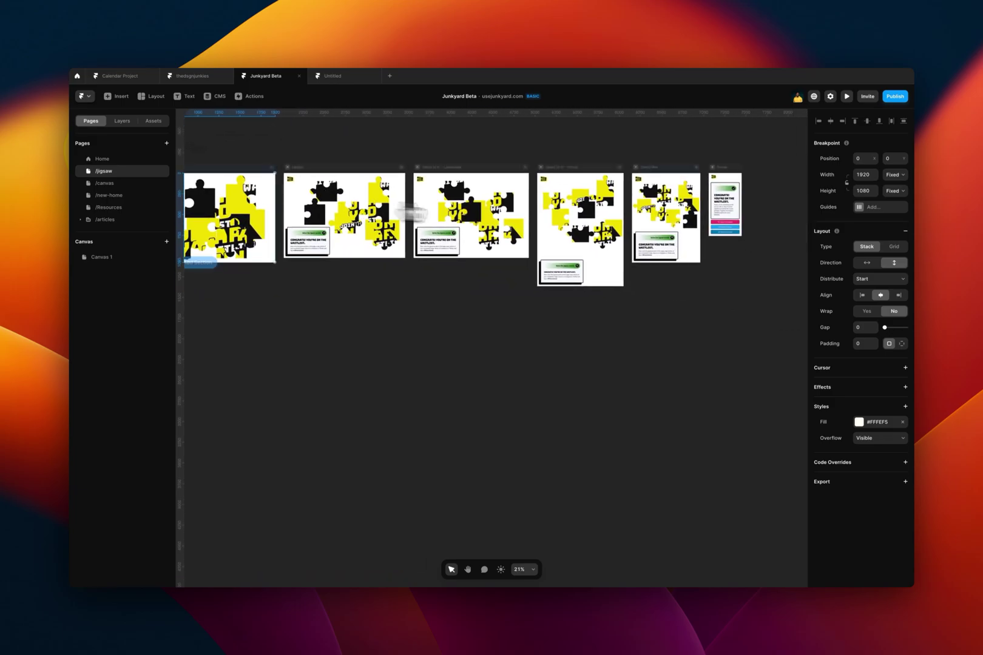
pyautogui.scroll(5, 704, 206)
pyautogui.click(698, 181)
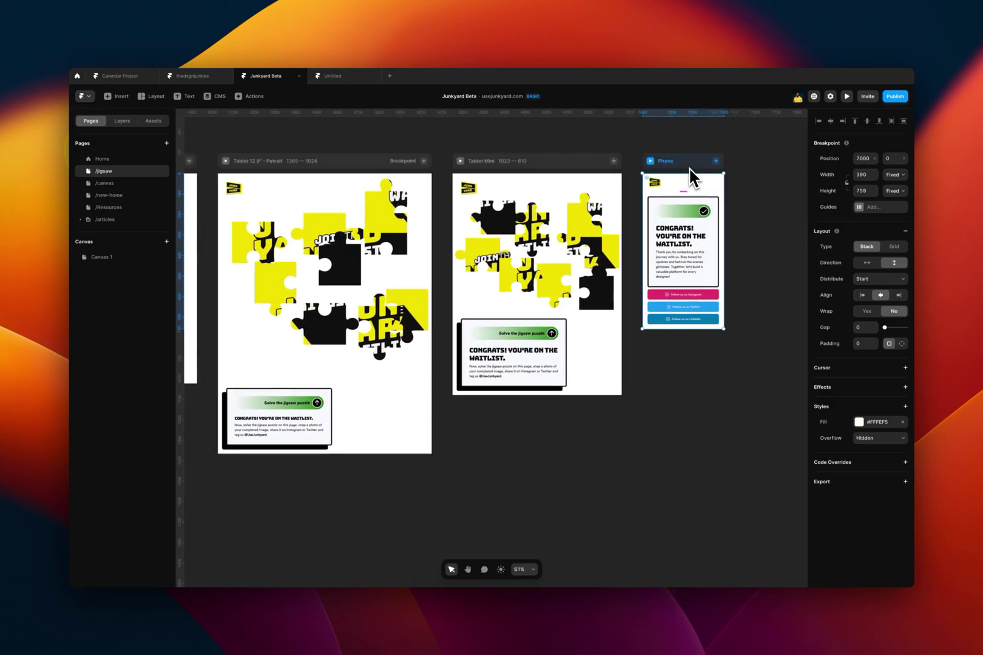
# Zoom into the Phone layout and select its congrats card.
pyautogui.scroll(5, 689, 173)
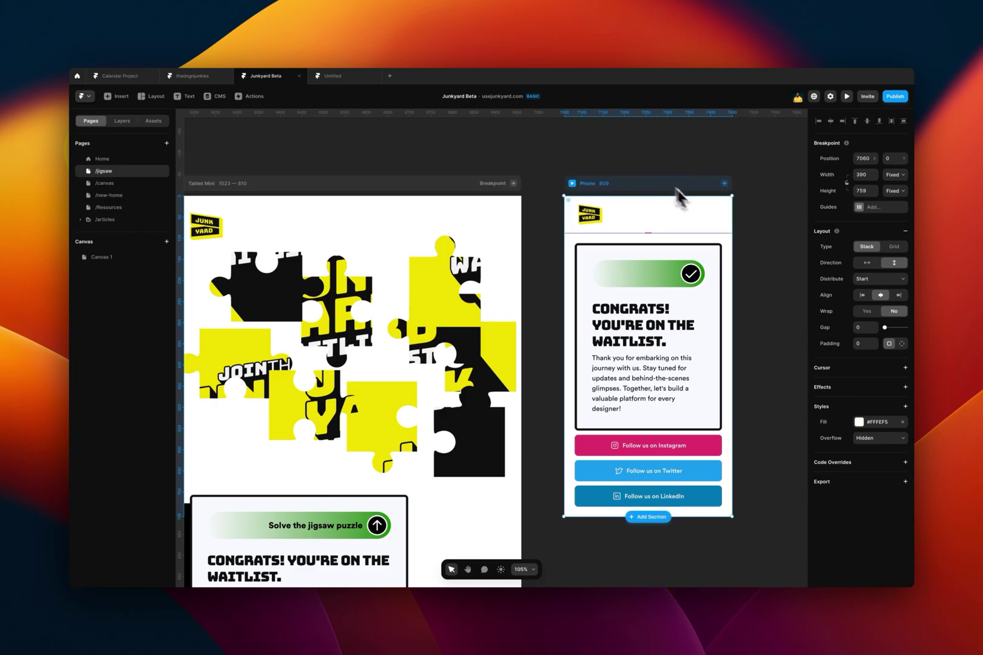
pyautogui.scroll(-2, 679, 197)
pyautogui.scroll(-2, 647, 233)
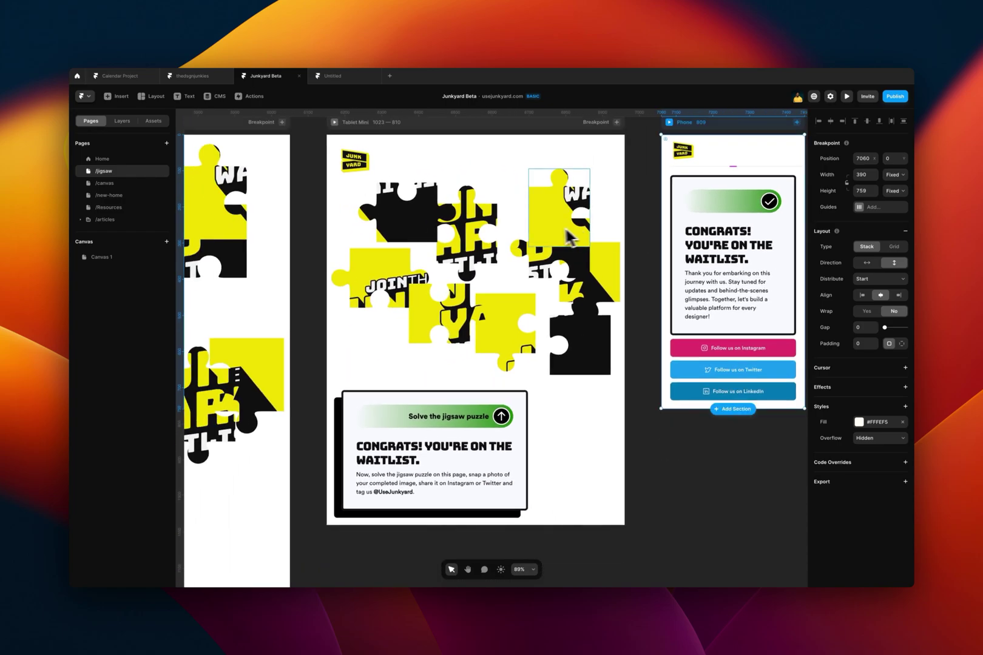
pyautogui.hscroll(2, 567, 236)
pyautogui.scroll(3, 616, 227)
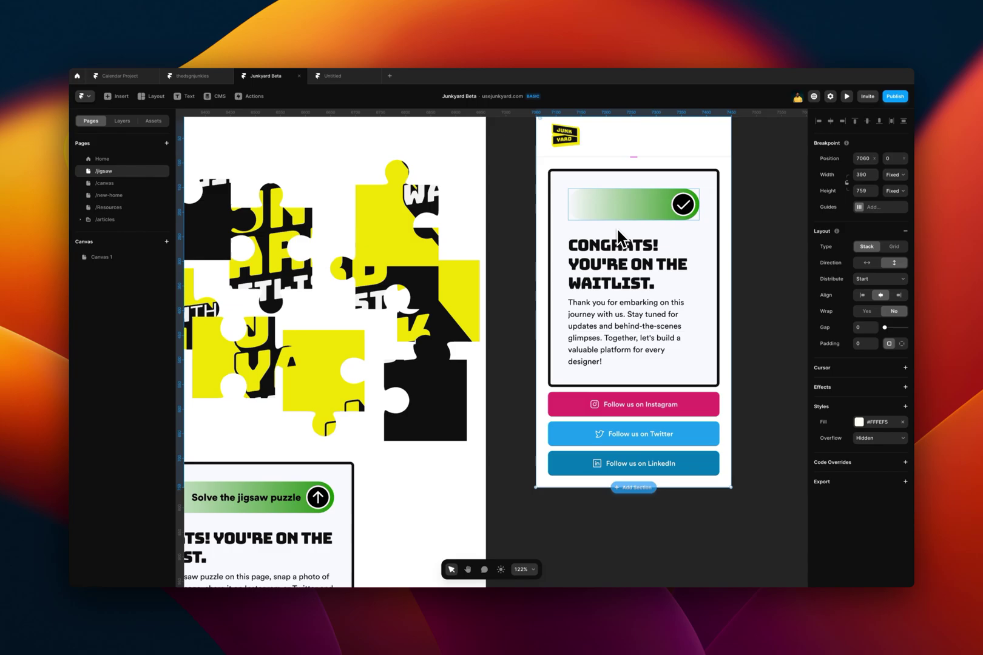
pyautogui.hscroll(2, 631, 236)
pyautogui.scroll(4, 625, 243)
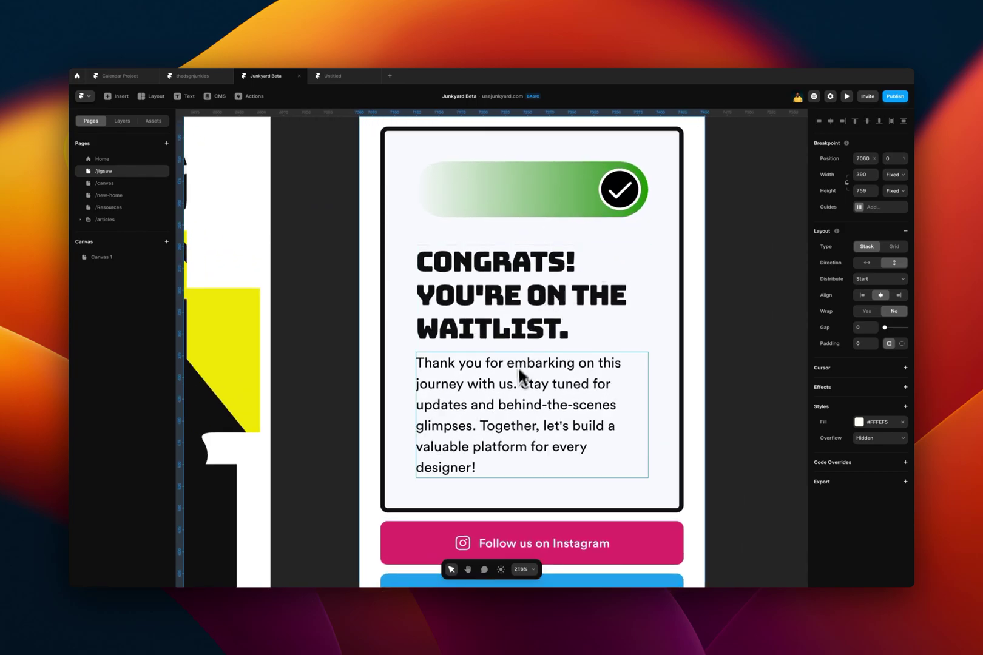
pyautogui.scroll(-4, 509, 320)
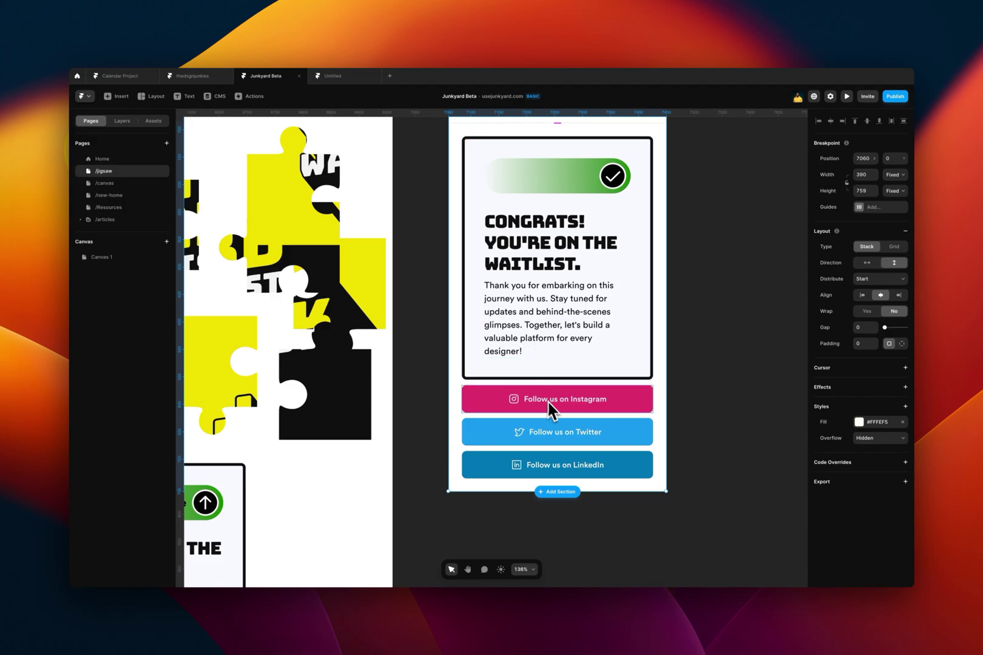
pyautogui.click(657, 297)
pyautogui.scroll(-3, 654, 300)
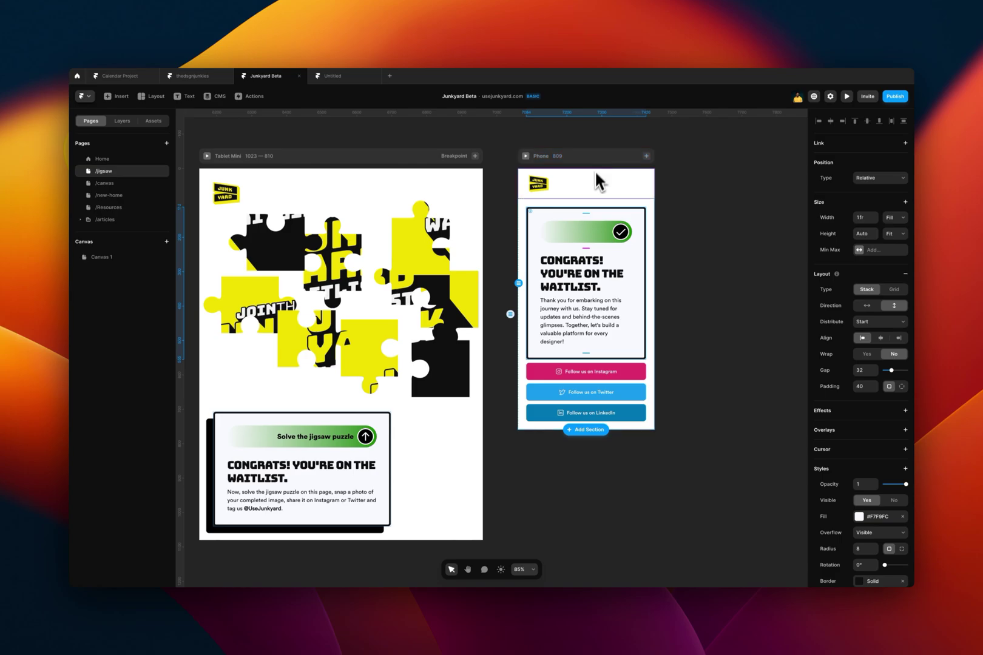
# Select the top navigation header in the jigsaw page's phone layout.
pyautogui.click(597, 192)
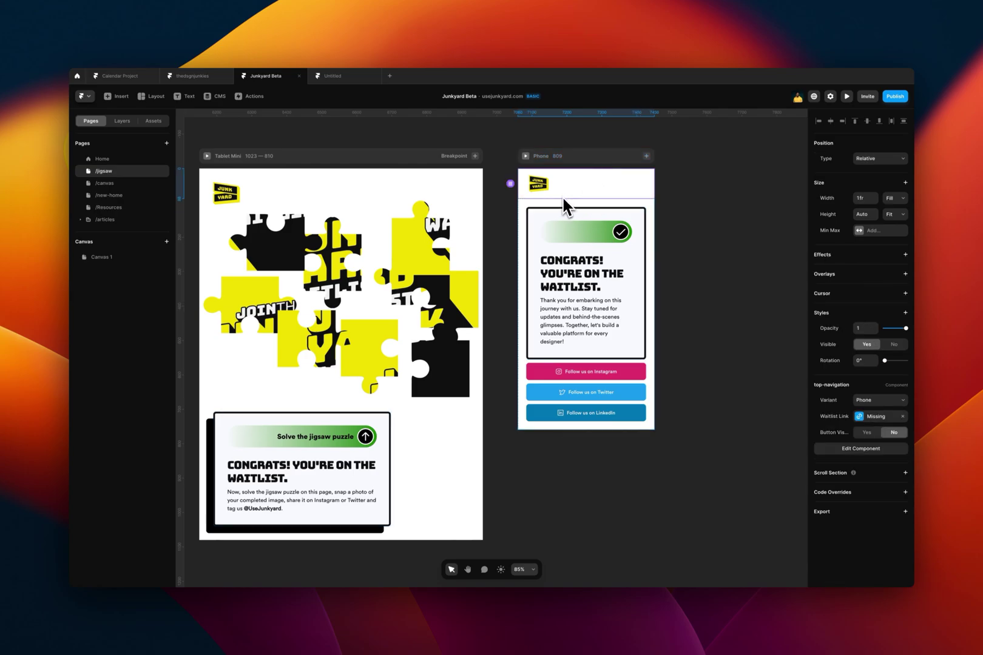
pyautogui.scroll(-2, 562, 195)
pyautogui.hscroll(-3, 577, 201)
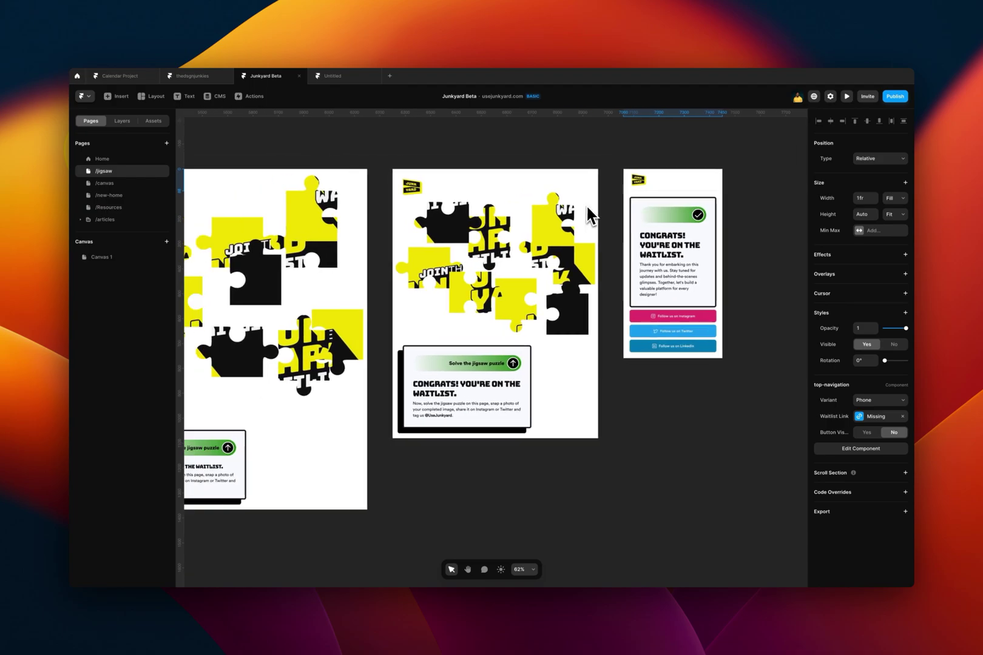
# Inspect a Tablet Mini puzzle piece, then view all six breakpoints from Desktop to Phone.
pyautogui.click(567, 219)
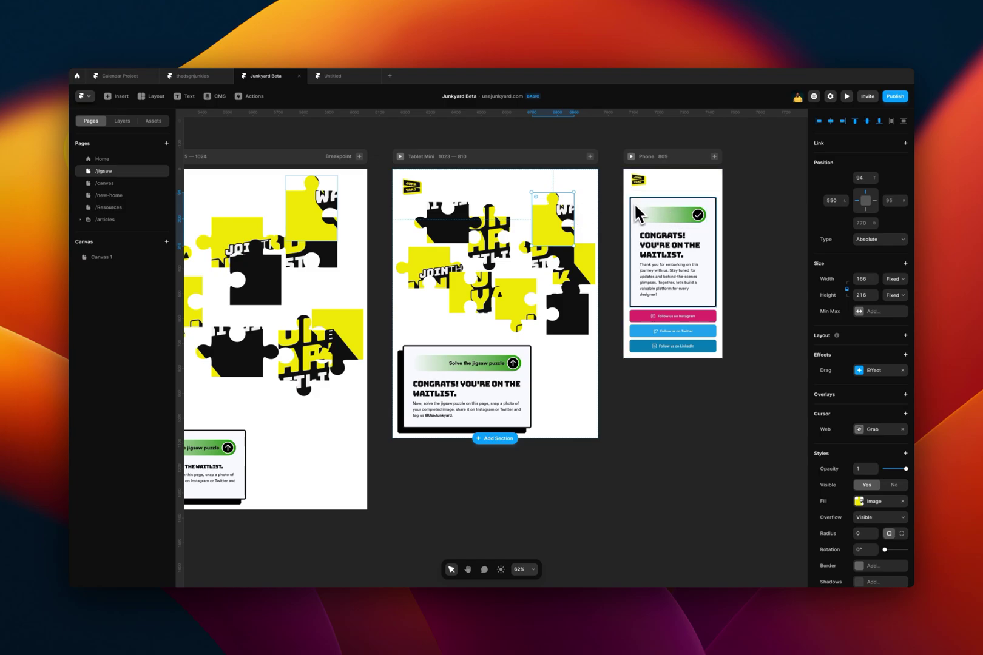
pyautogui.scroll(-10, 634, 206)
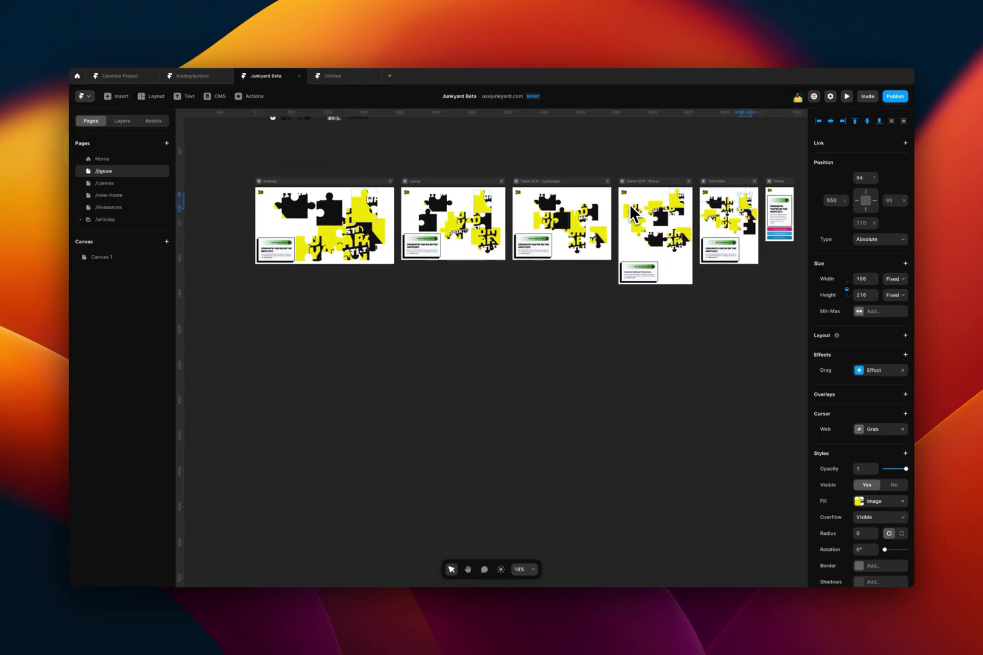
pyautogui.hscroll(1, 526, 204)
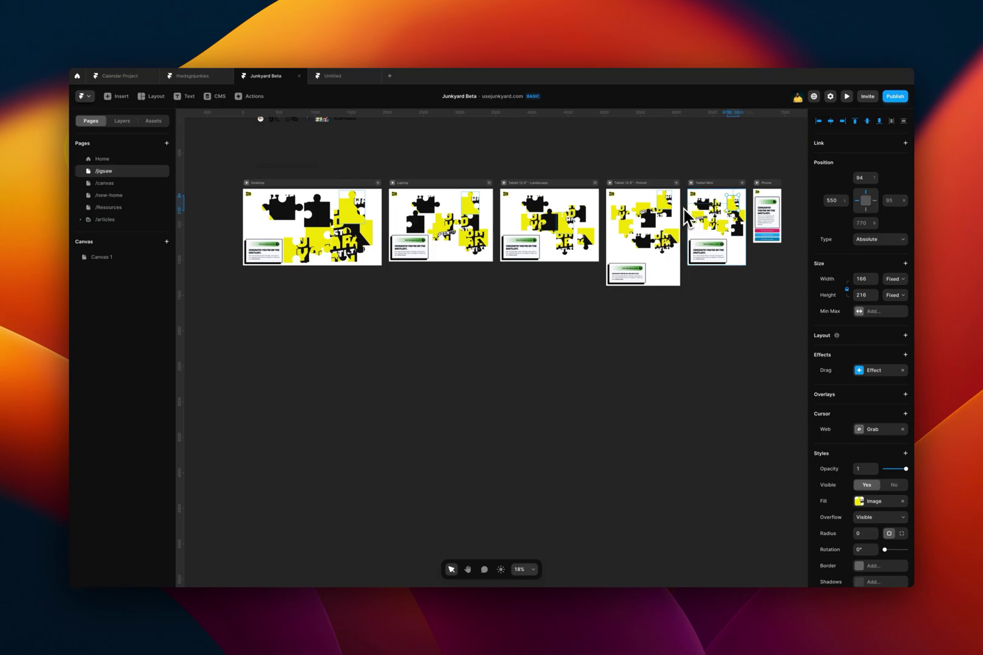
pyautogui.hscroll(3, 683, 210)
pyautogui.scroll(2, 684, 210)
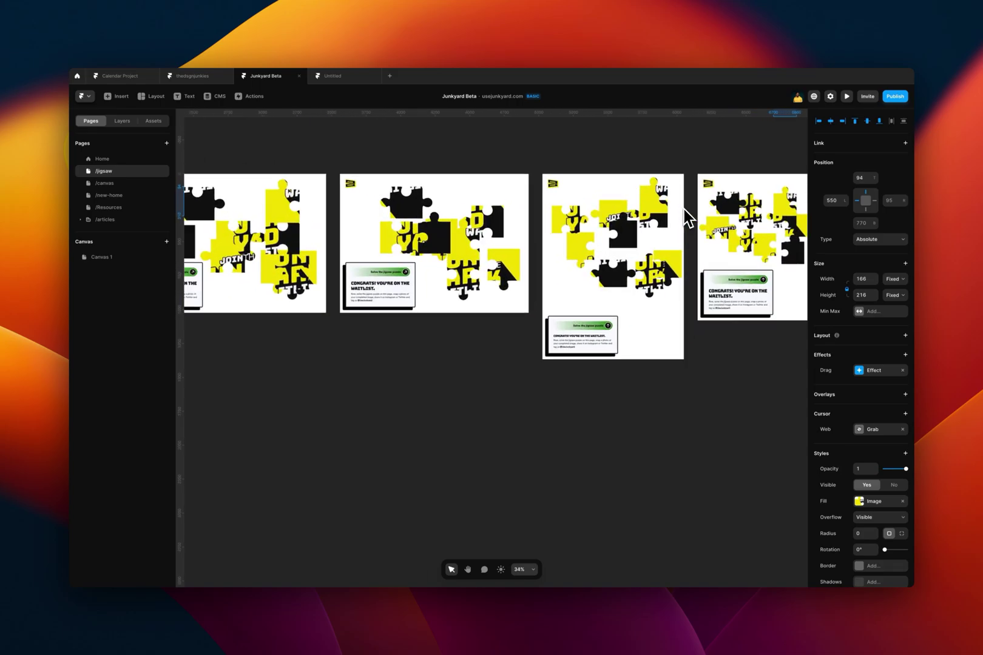
pyautogui.scroll(-3, 683, 206)
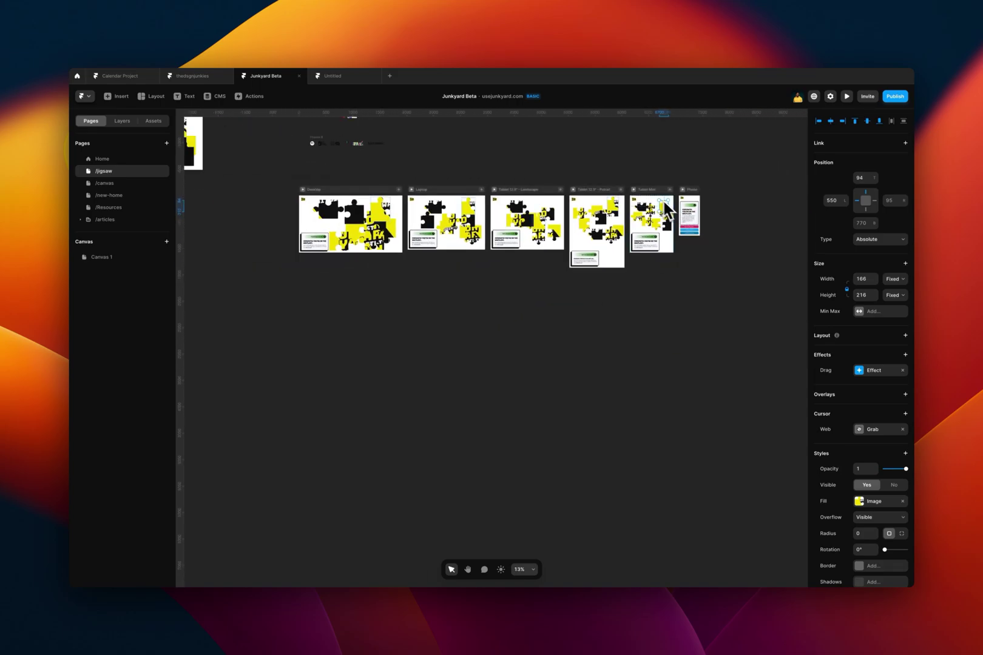
# Switch to the thedsgnjunkies project and preview its Home page desktop layout at 1920 × 1136.
pyautogui.click(184, 77)
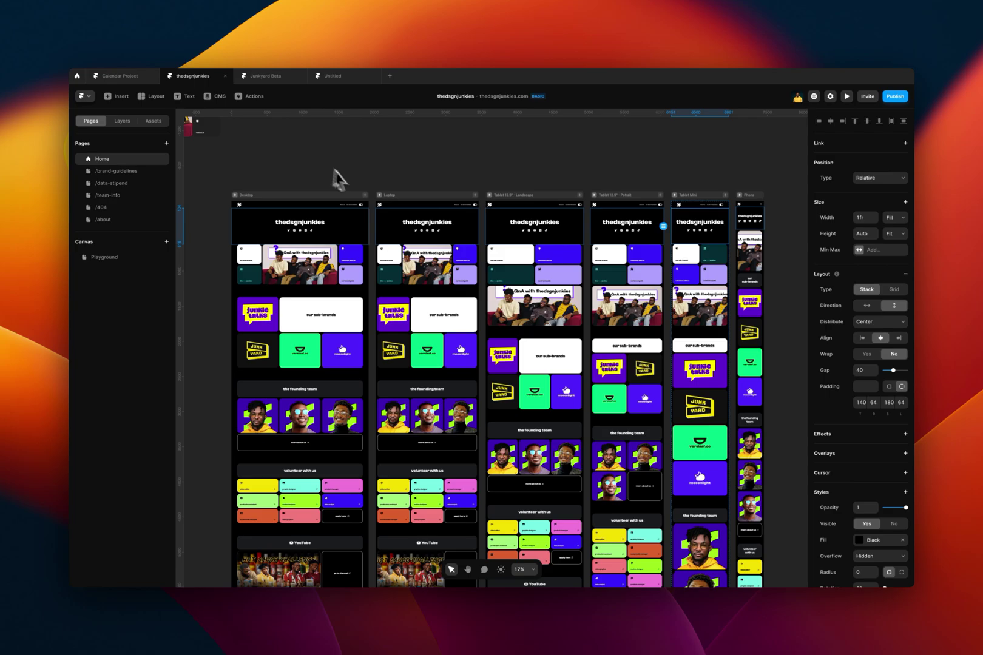
pyautogui.click(235, 195)
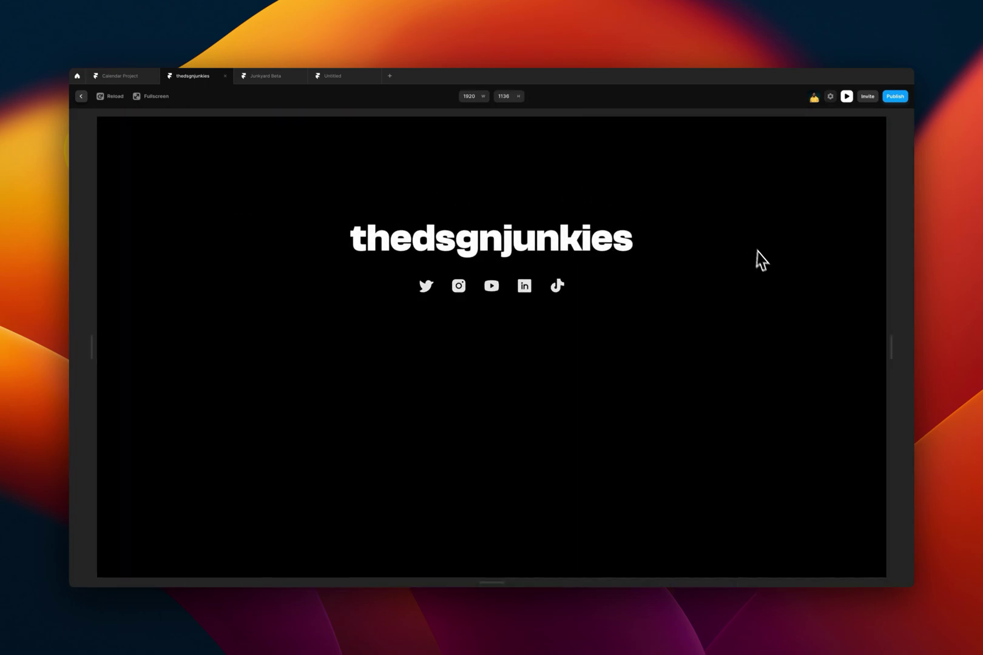